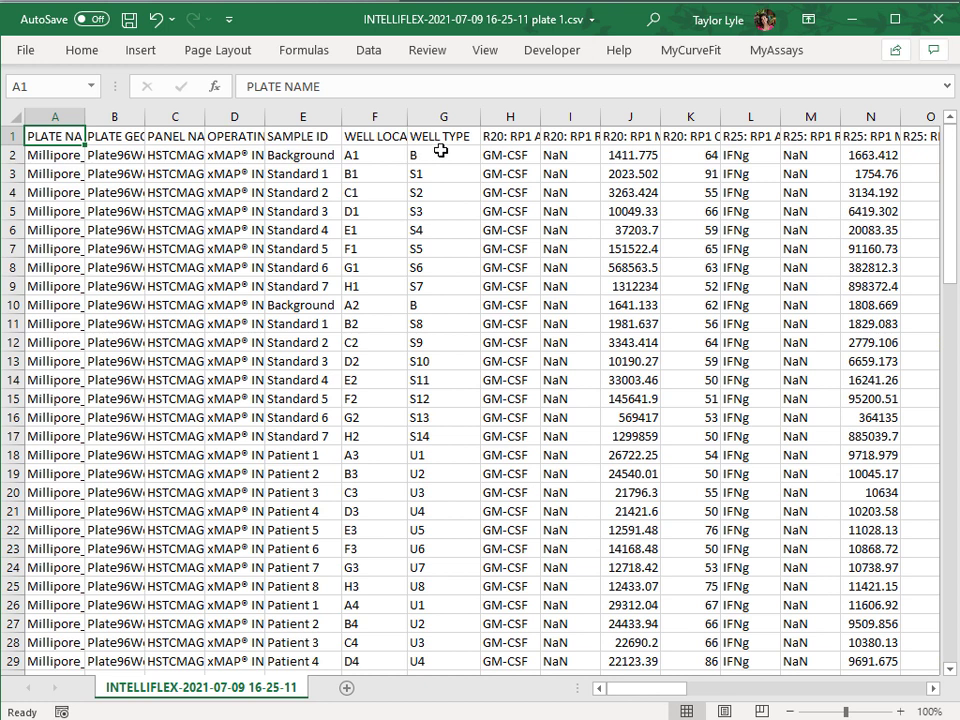
Close the CSV workbook and start a new multiplex assay protocol in MyAssays Explorer, with data coming from a file
{"action": "left_click", "coordinate": [937, 18]}
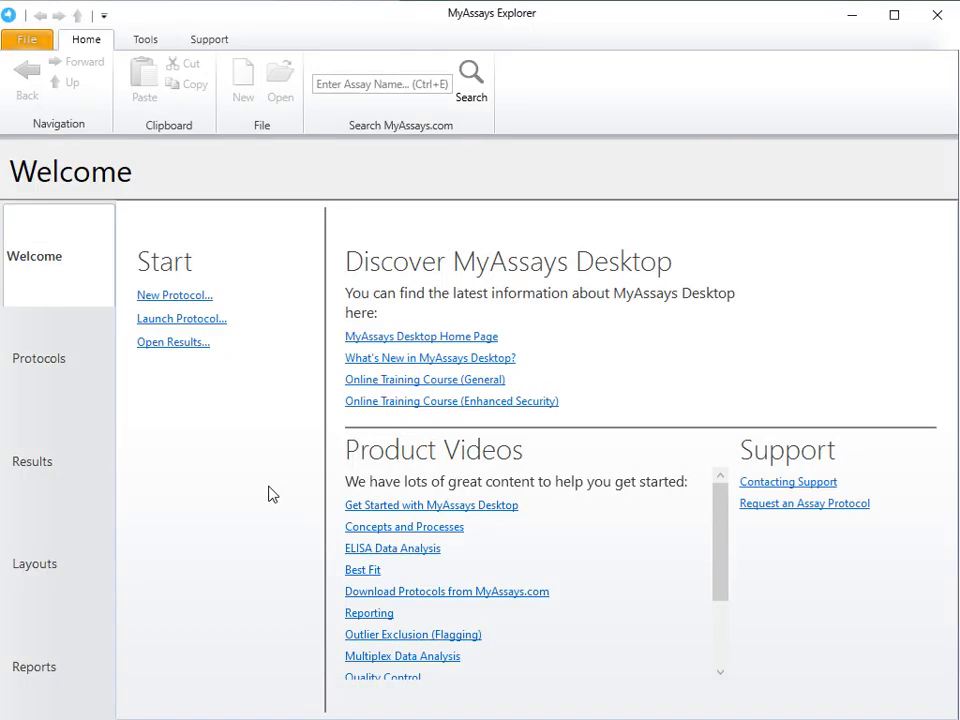
{"action": "left_click", "coordinate": [192, 300]}
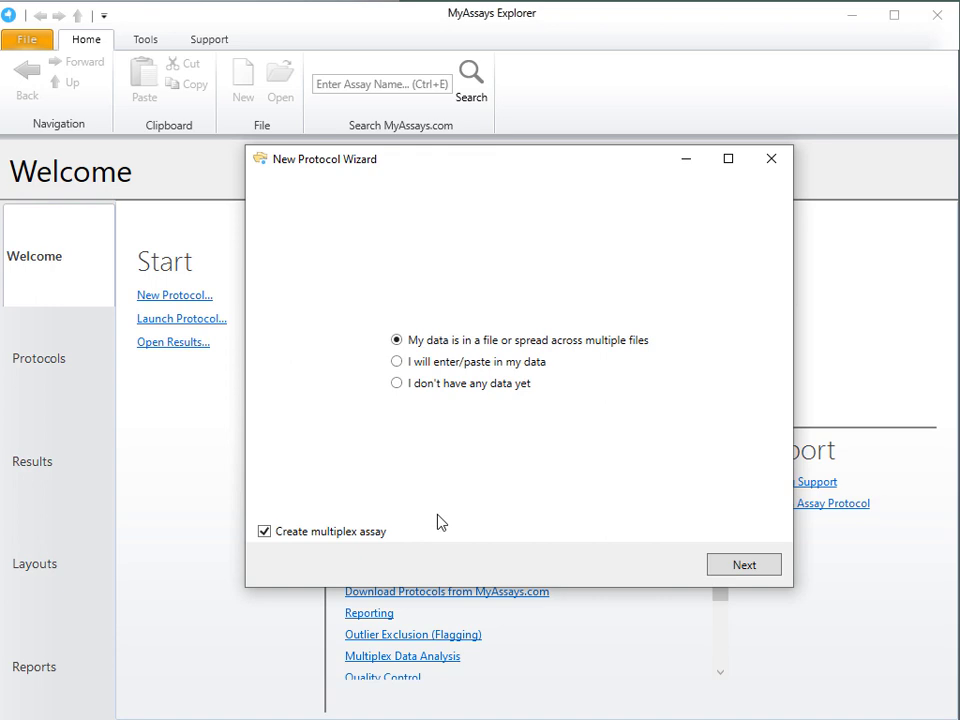
{"action": "left_click", "coordinate": [741, 567]}
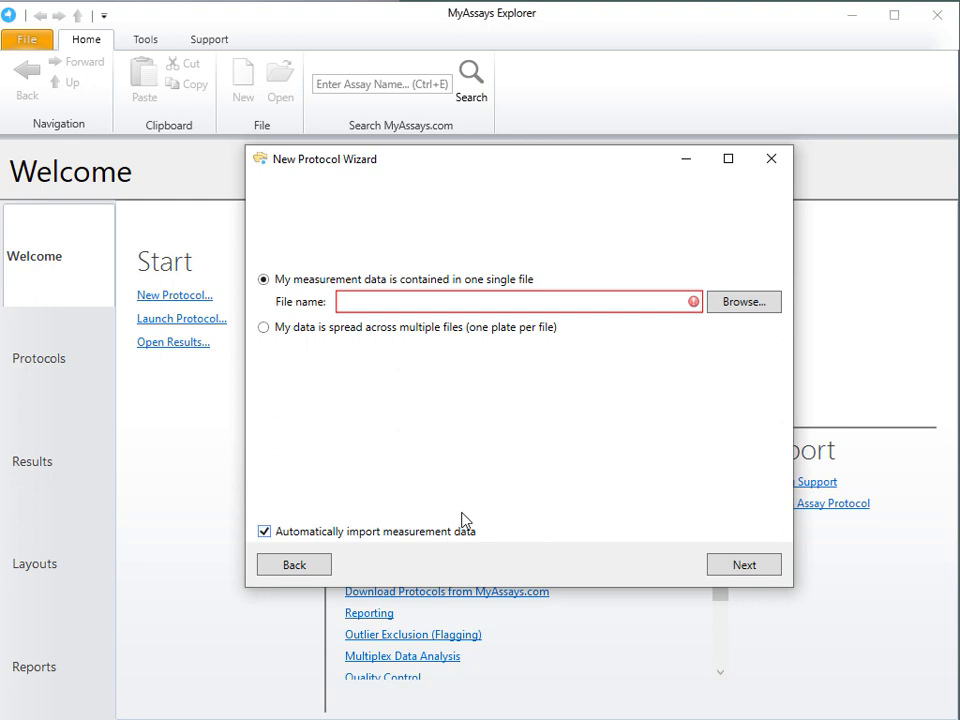
{"action": "left_click", "coordinate": [750, 310]}
{"action": "left_click", "coordinate": [461, 338]}
{"action": "left_click", "coordinate": [778, 596]}
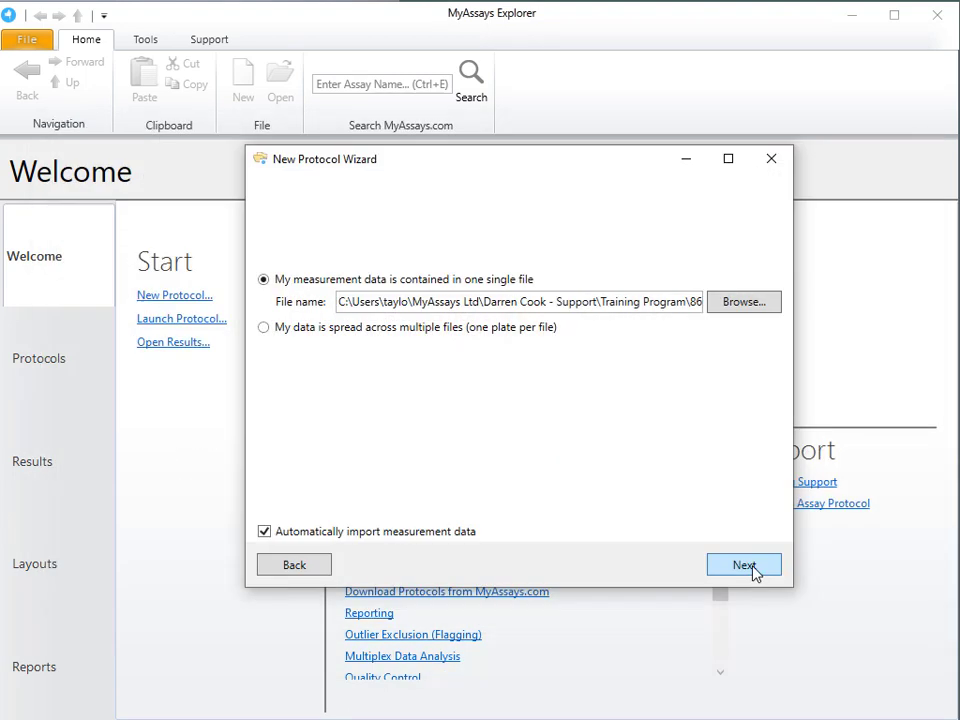
{"action": "left_click", "coordinate": [744, 566]}
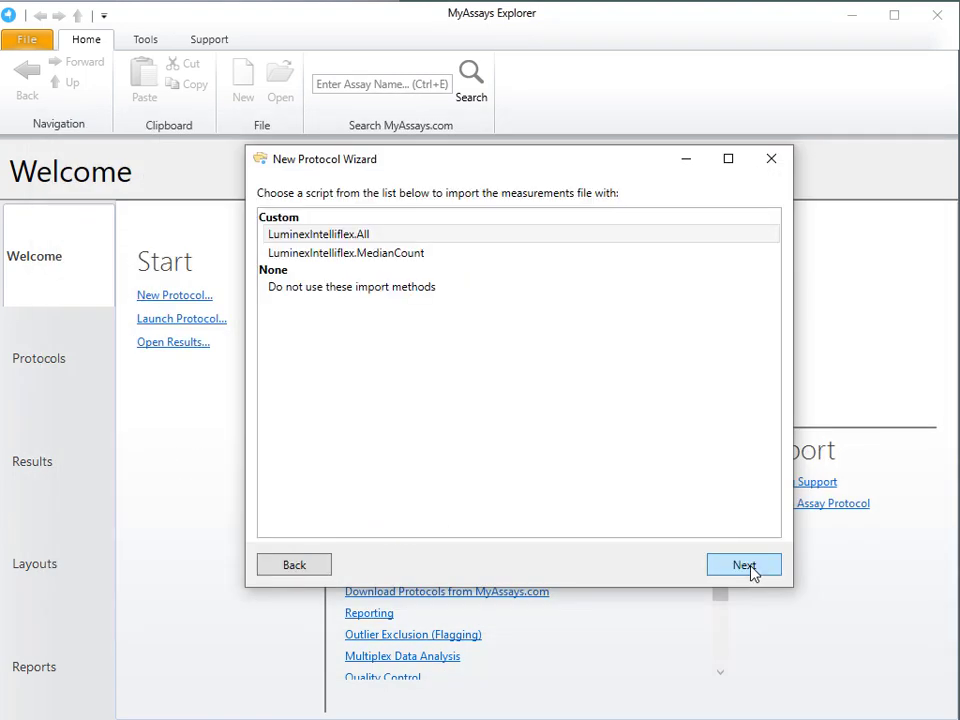
Select the LuminexIntelliflex.All custom script to import the measurements file
{"action": "left_click", "coordinate": [471, 256]}
{"action": "left_click", "coordinate": [480, 237]}
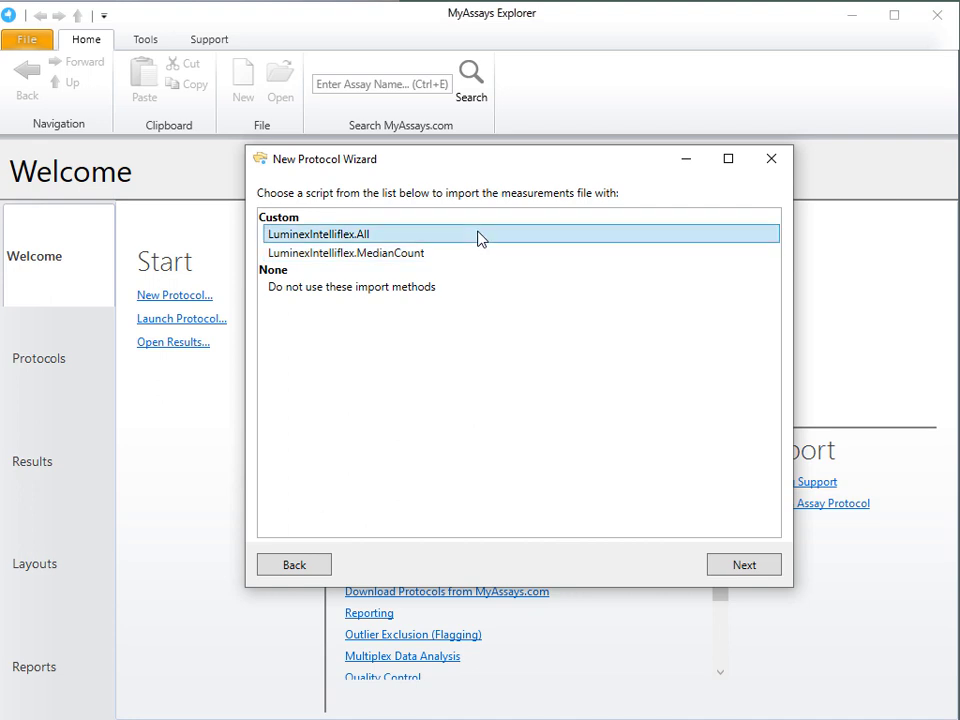
{"action": "left_click", "coordinate": [724, 566]}
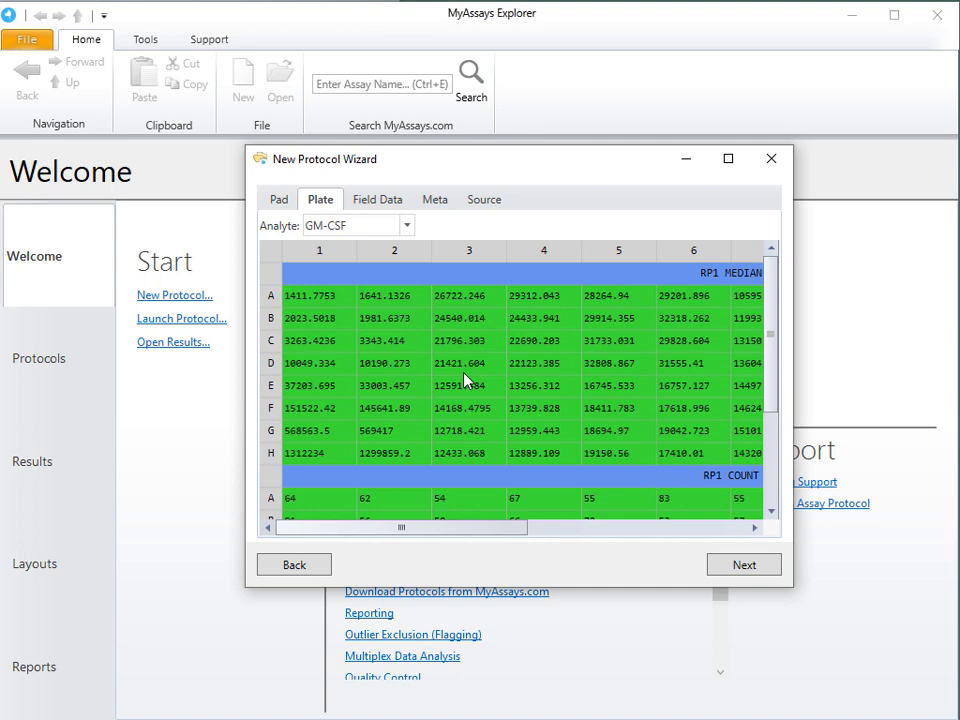
Review the imported plate's RP1 median and count measurements for the GM-CSF analyte and view IL-2 and IFNg
{"action": "scroll", "coordinate": [585, 413], "scroll_direction": "down", "scroll_amount": 3}
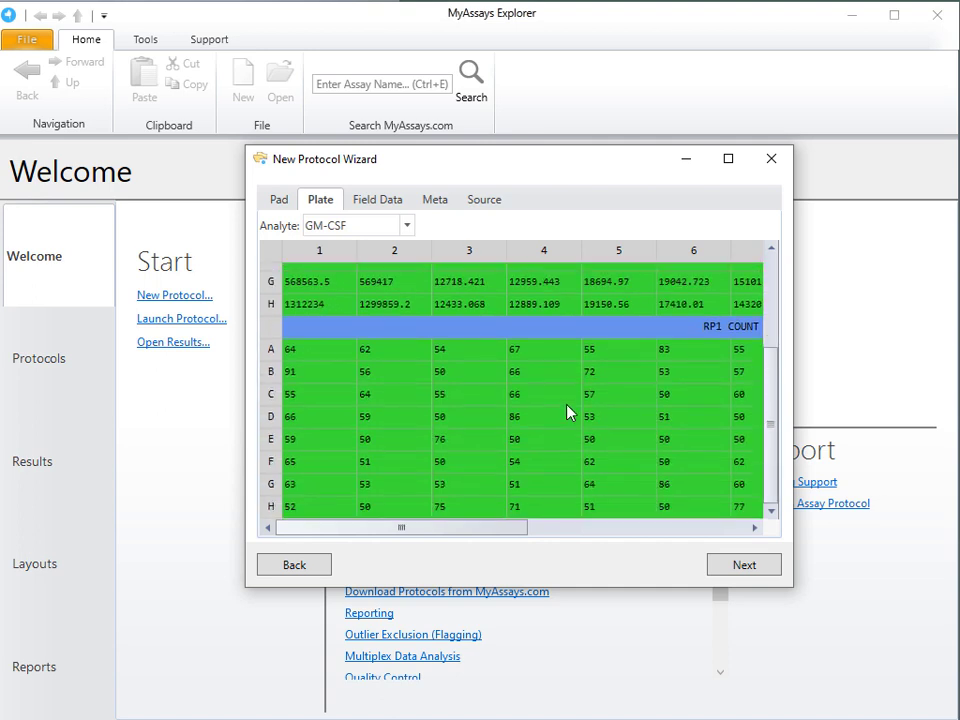
{"action": "scroll", "coordinate": [570, 409], "scroll_direction": "up", "scroll_amount": 2}
{"action": "scroll", "coordinate": [566, 413], "scroll_direction": "up", "scroll_amount": 1}
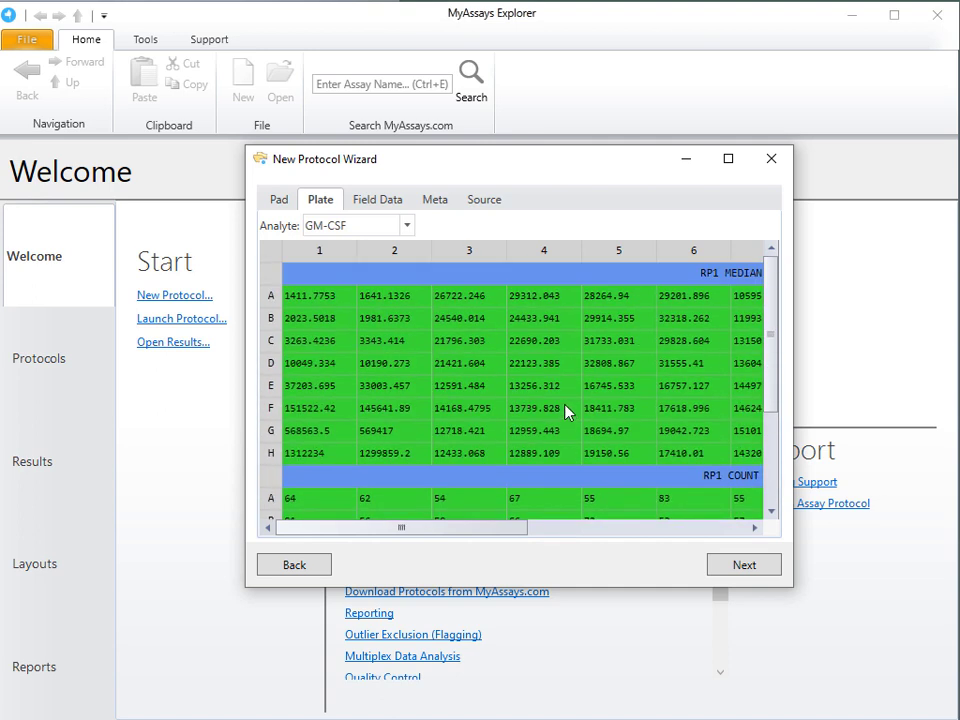
{"action": "left_click", "coordinate": [406, 226]}
{"action": "left_click", "coordinate": [389, 381]}
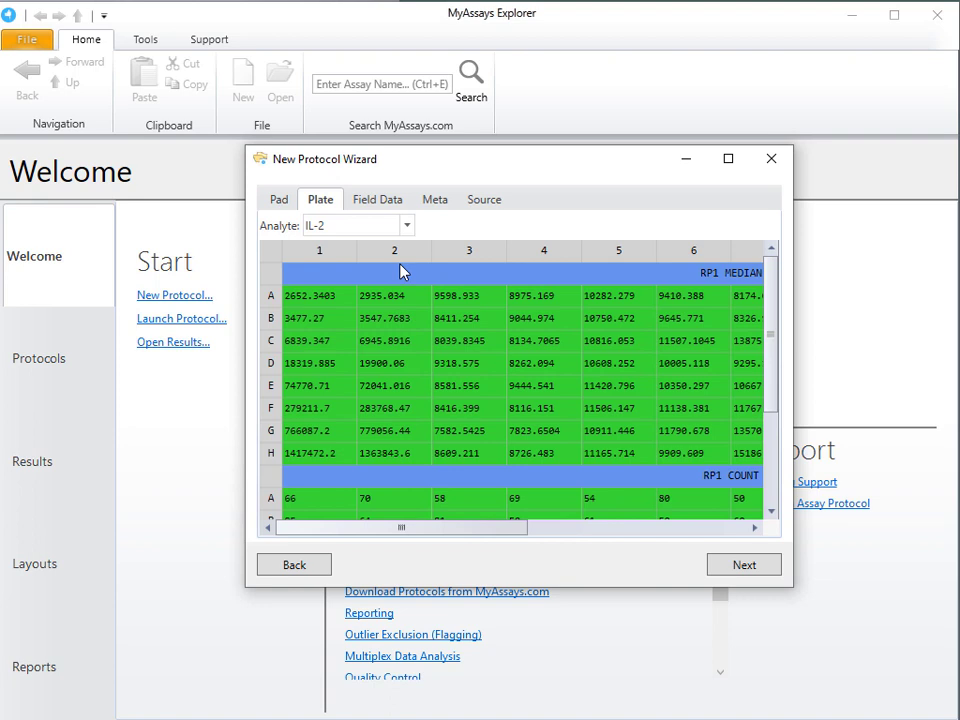
{"action": "left_click", "coordinate": [405, 224]}
{"action": "left_click", "coordinate": [393, 271]}
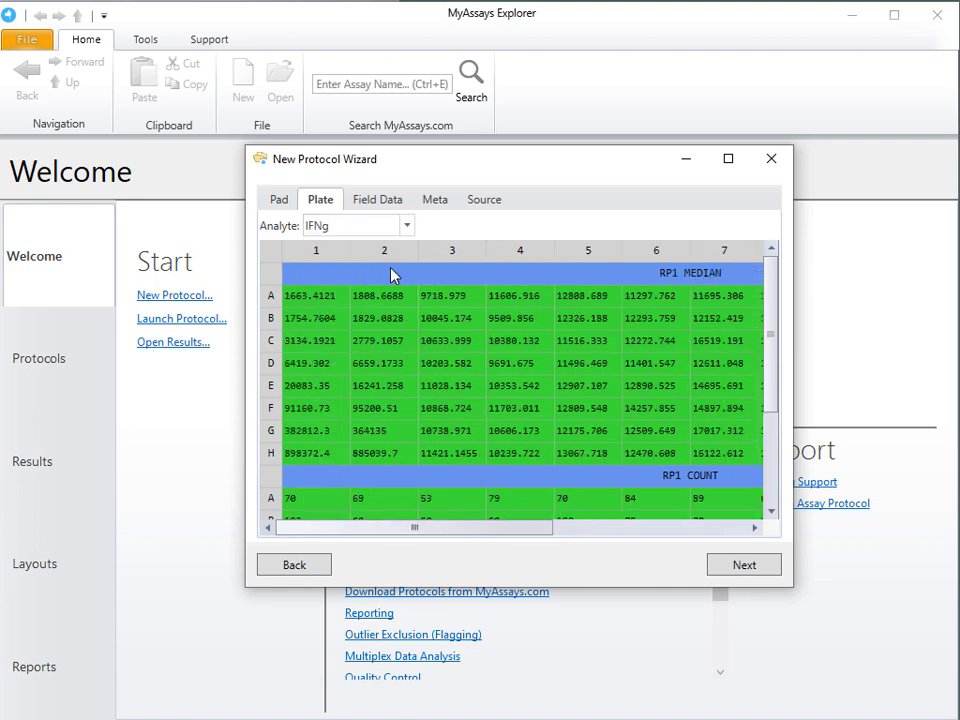
Check the imported field data and file metadata, and continue to the sample type selection
{"action": "left_click", "coordinate": [392, 204]}
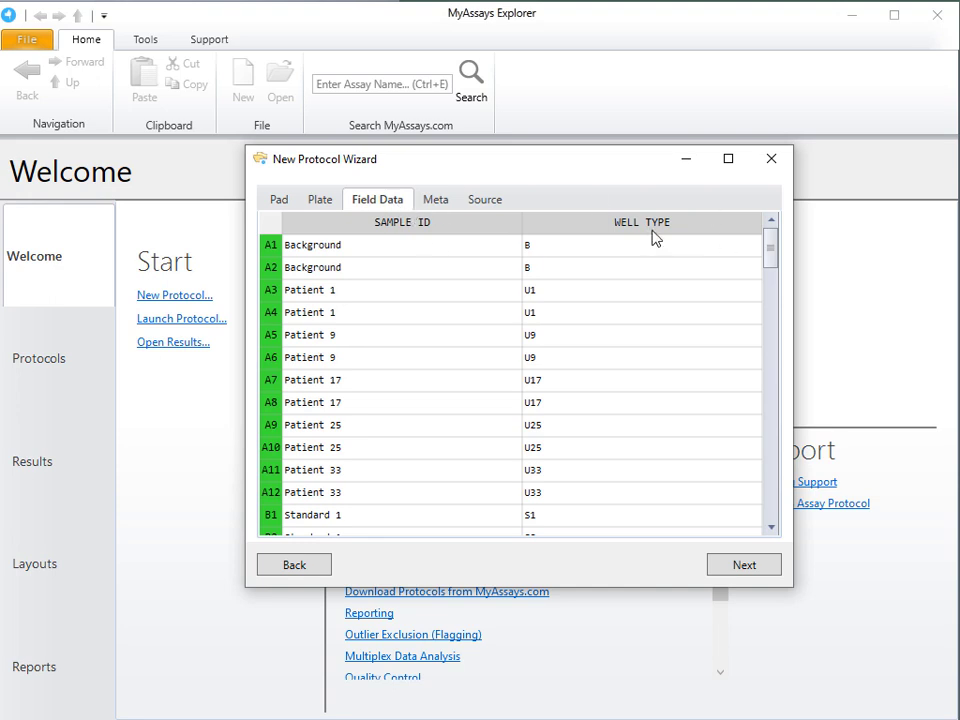
{"action": "left_click", "coordinate": [447, 202]}
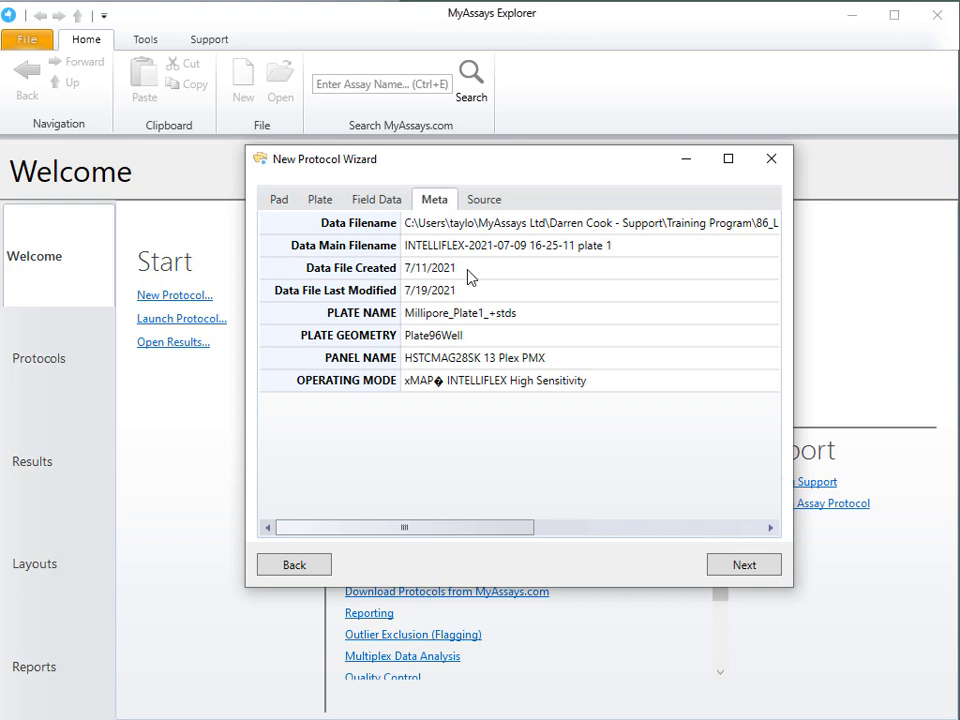
{"action": "left_click", "coordinate": [349, 205]}
{"action": "left_click", "coordinate": [755, 567]}
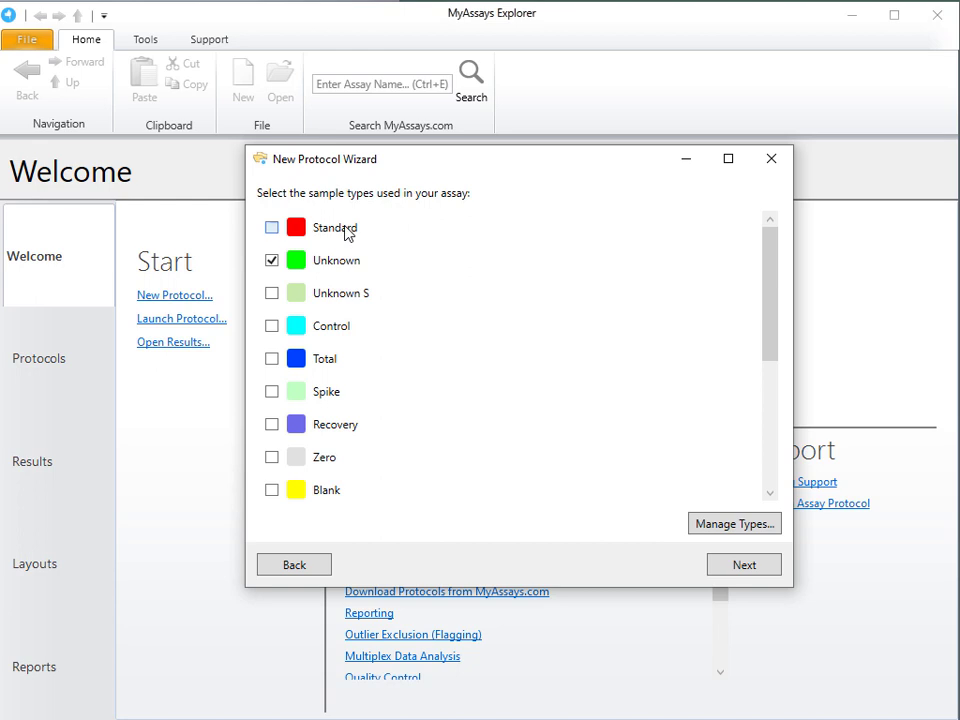
Add Standard, Control and Blank to the sample types used in the assay, alongside Unknown
{"action": "left_click", "coordinate": [380, 229]}
{"action": "left_click", "coordinate": [345, 328]}
{"action": "left_click", "coordinate": [337, 500]}
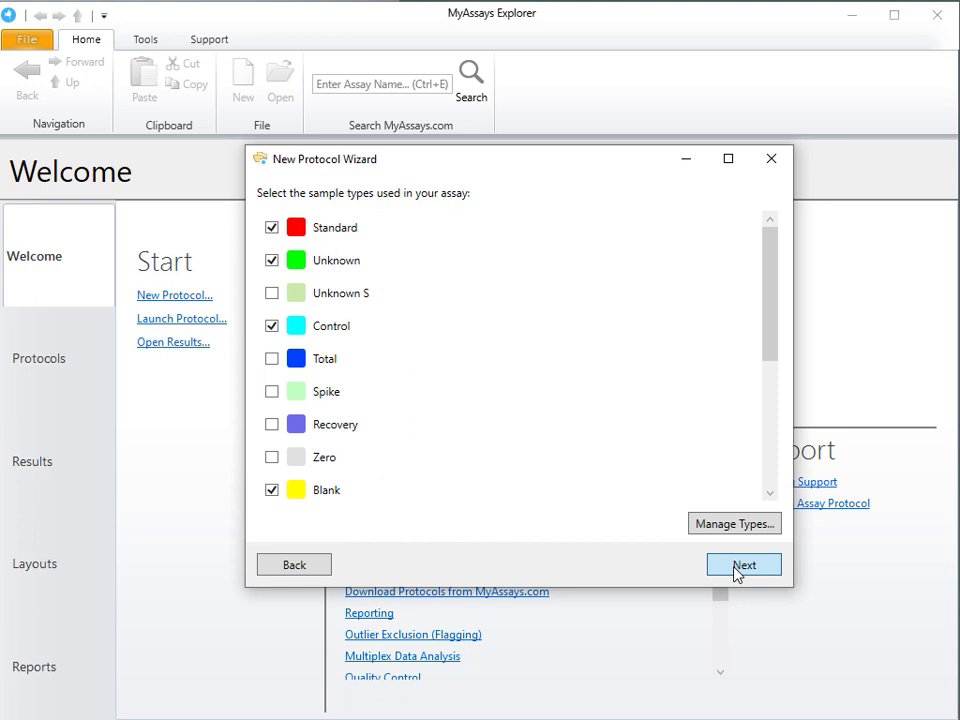
{"action": "left_click", "coordinate": [738, 568]}
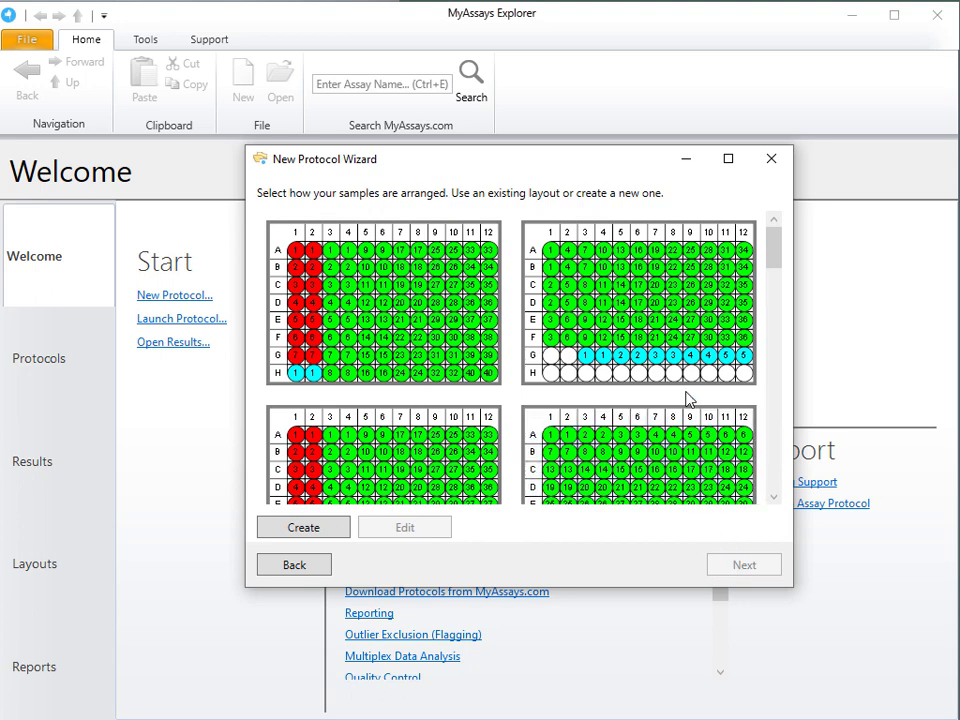
Apply the existing layout with blanks in A1–A2, seven duplicate standards in columns 1–2, and controls in G11–H12
{"action": "scroll", "coordinate": [686, 397], "scroll_direction": "down", "scroll_amount": 2}
{"action": "scroll", "coordinate": [686, 399], "scroll_direction": "down", "scroll_amount": 3}
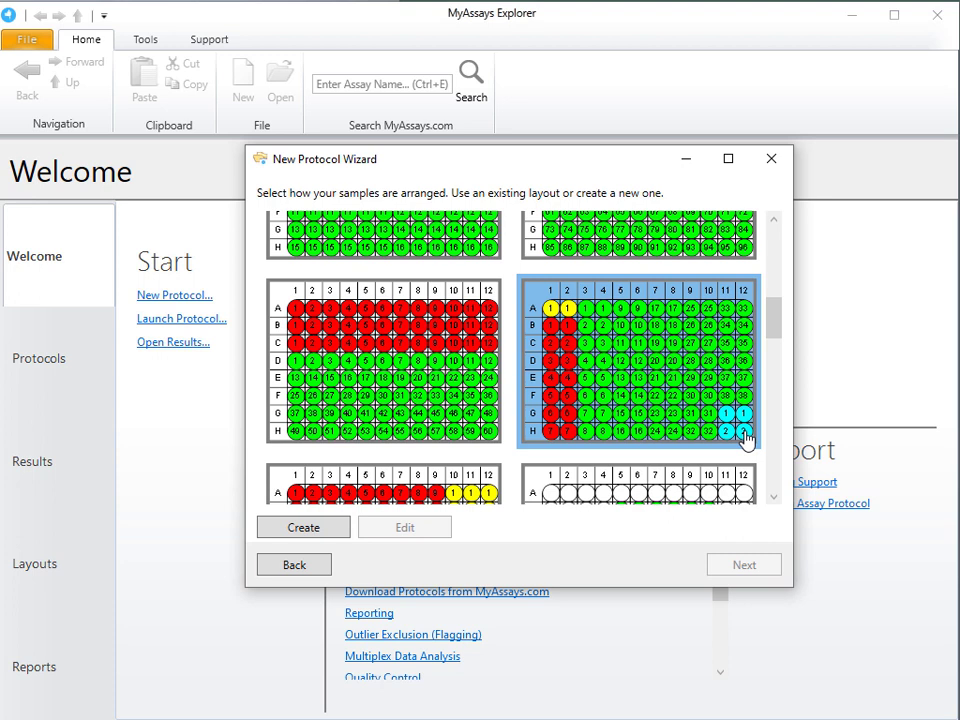
{"action": "left_click", "coordinate": [668, 376]}
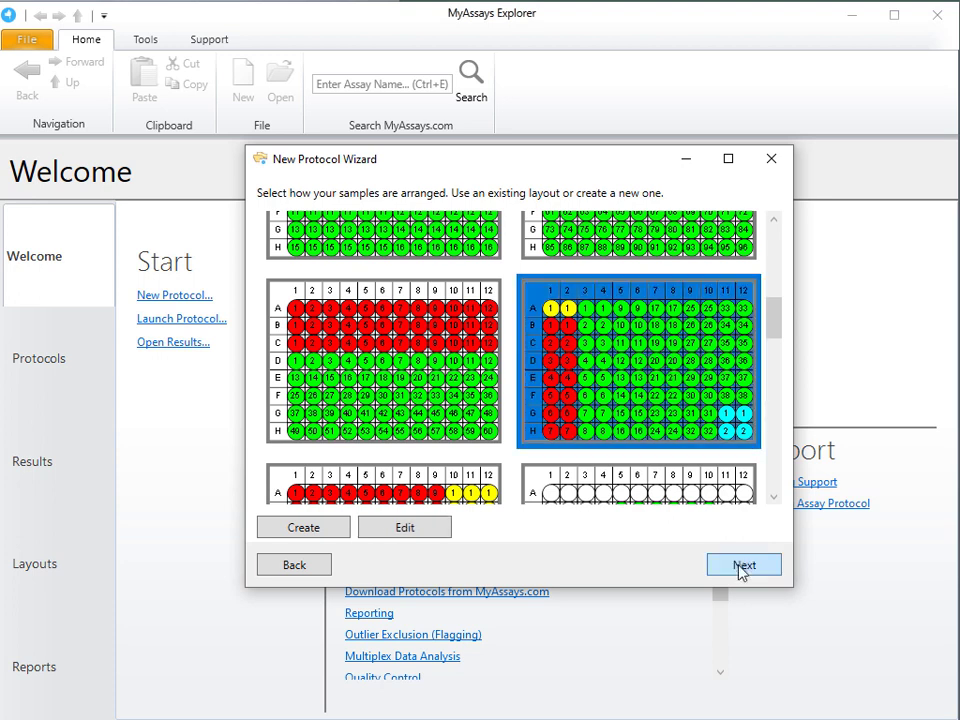
{"action": "left_click", "coordinate": [743, 566]}
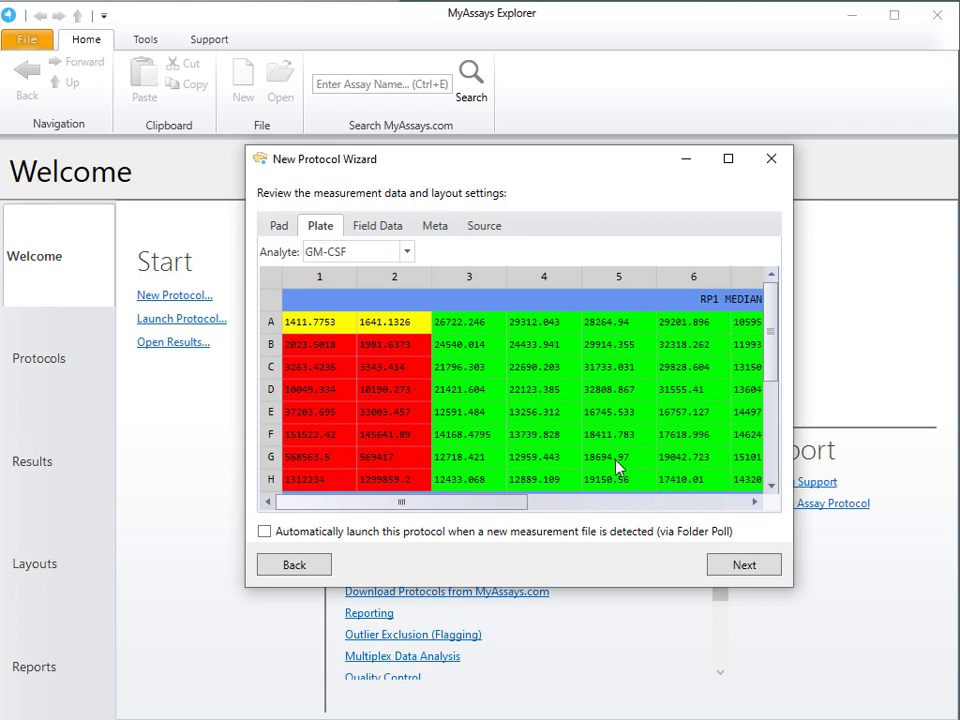
Review the GM-CSF plate measurements and the field data against the chosen layout, and continue to protocol naming
{"action": "scroll", "coordinate": [580, 437], "scroll_direction": "down", "scroll_amount": 3}
{"action": "scroll", "coordinate": [578, 437], "scroll_direction": "down", "scroll_amount": 1}
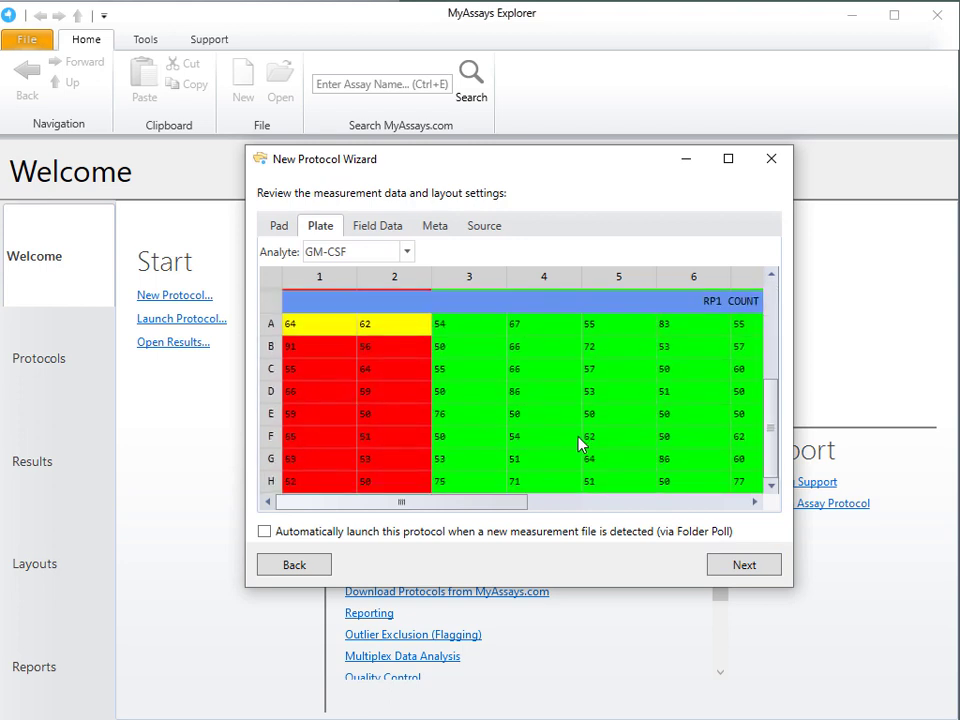
{"action": "scroll", "coordinate": [578, 440], "scroll_direction": "up", "scroll_amount": 4}
{"action": "left_click", "coordinate": [378, 229]}
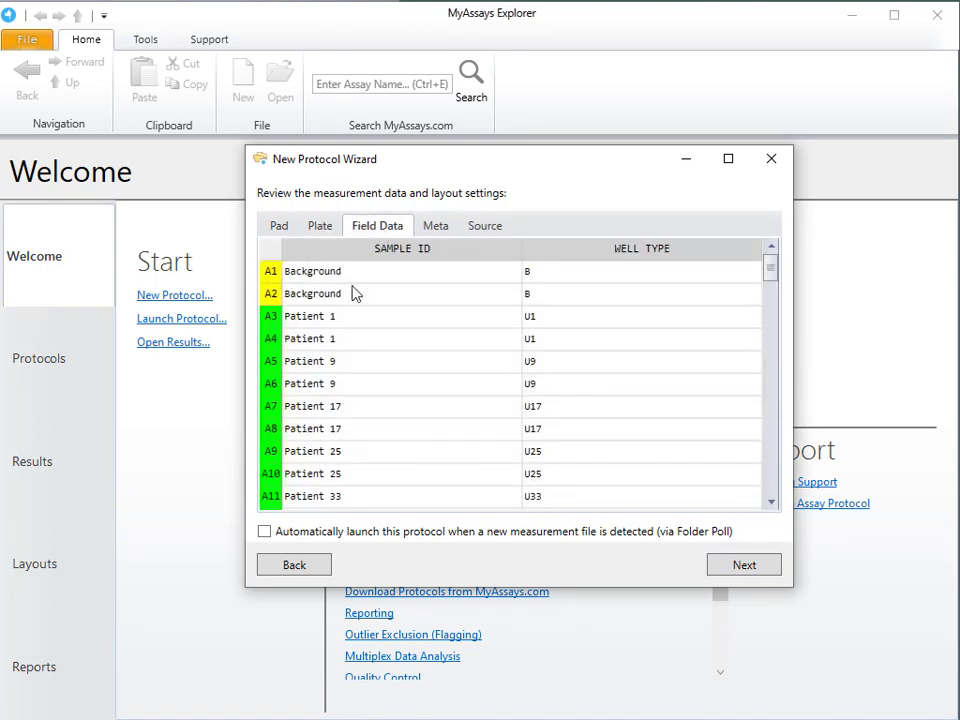
{"action": "scroll", "coordinate": [368, 300], "scroll_direction": "down", "scroll_amount": 7}
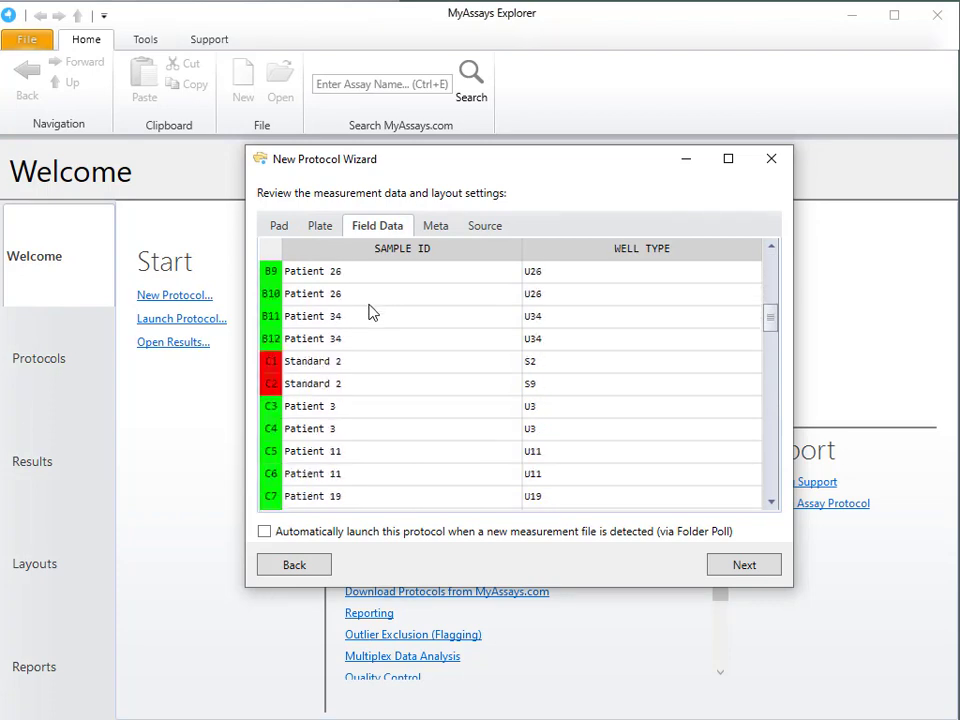
{"action": "scroll", "coordinate": [368, 313], "scroll_direction": "down", "scroll_amount": 1}
{"action": "left_click", "coordinate": [736, 576]}
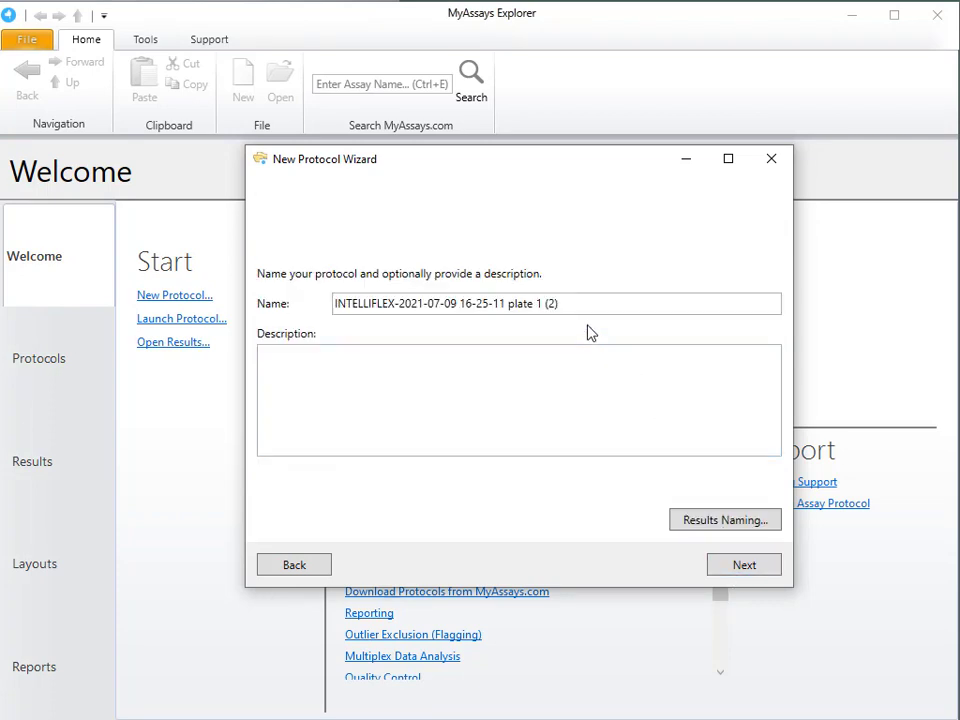
Name the protocol "INTELLIFLEX Field Data Import", and create and launch it
{"action": "left_click_drag", "start_coordinate": [575, 303], "coordinate": [318, 311]}
{"action": "type", "text": "INTELLIFLEX Field Data Import"}
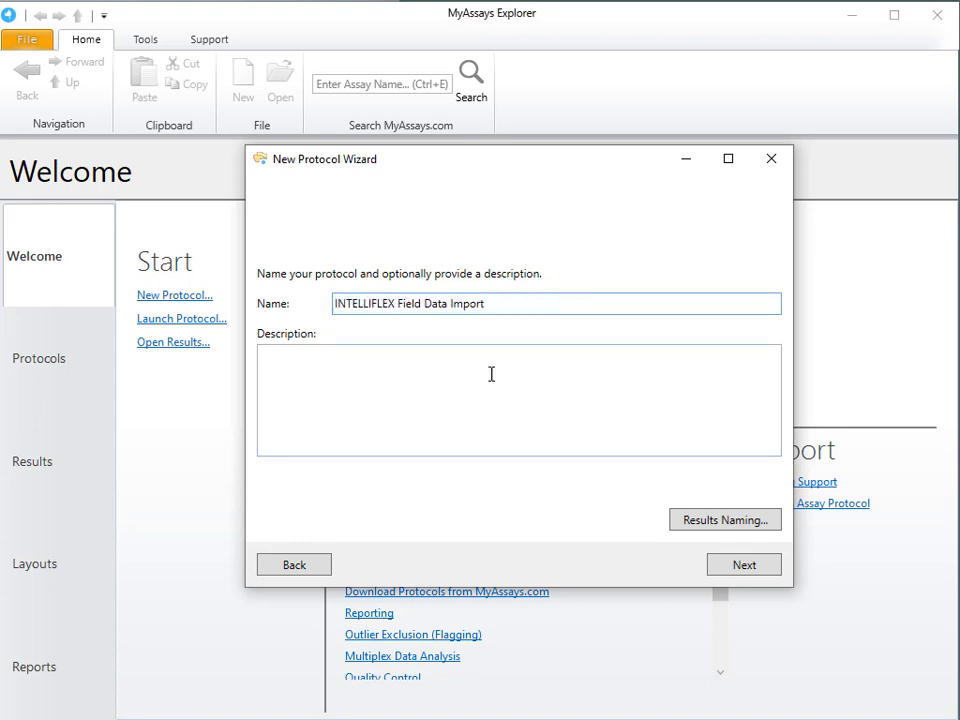
{"action": "left_click", "coordinate": [726, 570]}
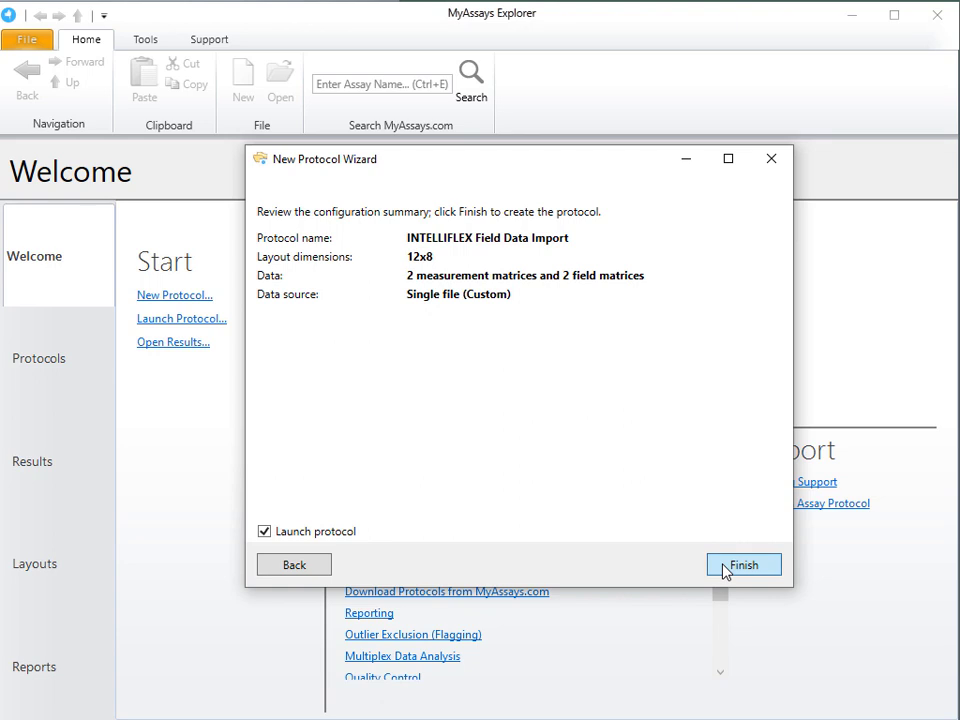
{"action": "left_click", "coordinate": [727, 568]}
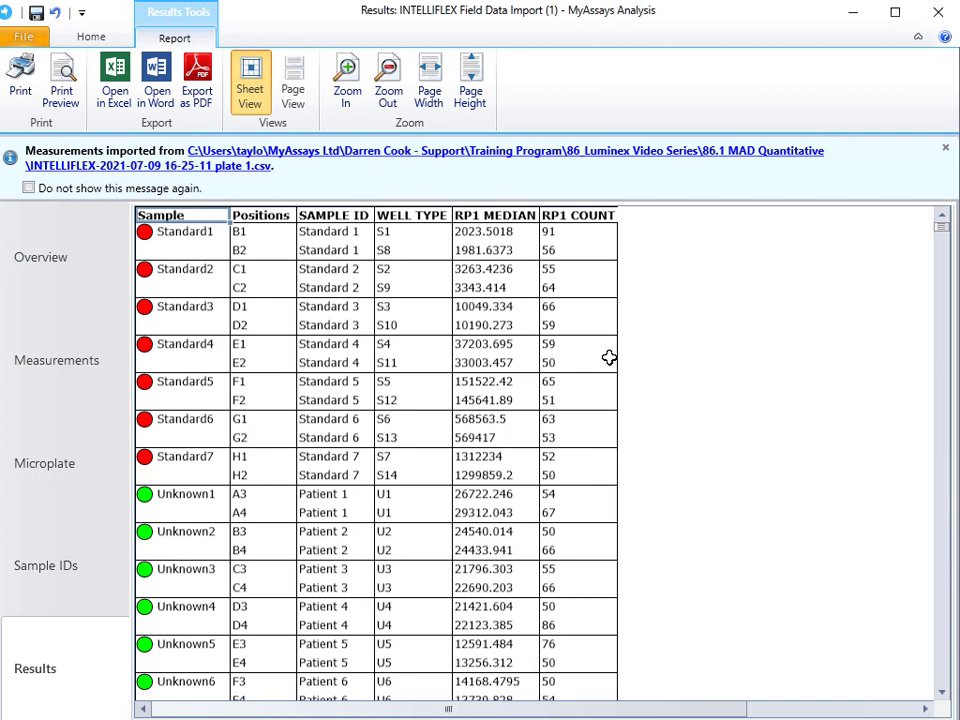
Examine the sample tables for the first analytes in the results report, including sample IDs and well types
{"action": "scroll", "coordinate": [638, 379], "scroll_direction": "down", "scroll_amount": 6}
{"action": "scroll", "coordinate": [640, 380], "scroll_direction": "down", "scroll_amount": 20}
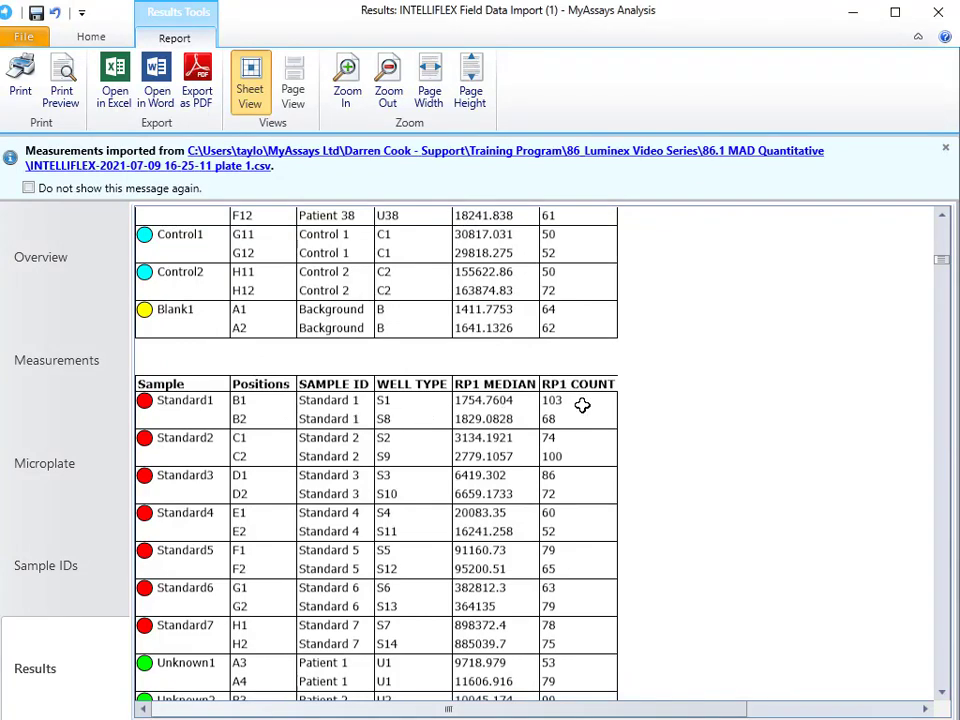
{"action": "scroll", "coordinate": [581, 405], "scroll_direction": "down", "scroll_amount": 7}
{"action": "scroll", "coordinate": [580, 405], "scroll_direction": "up", "scroll_amount": 6}
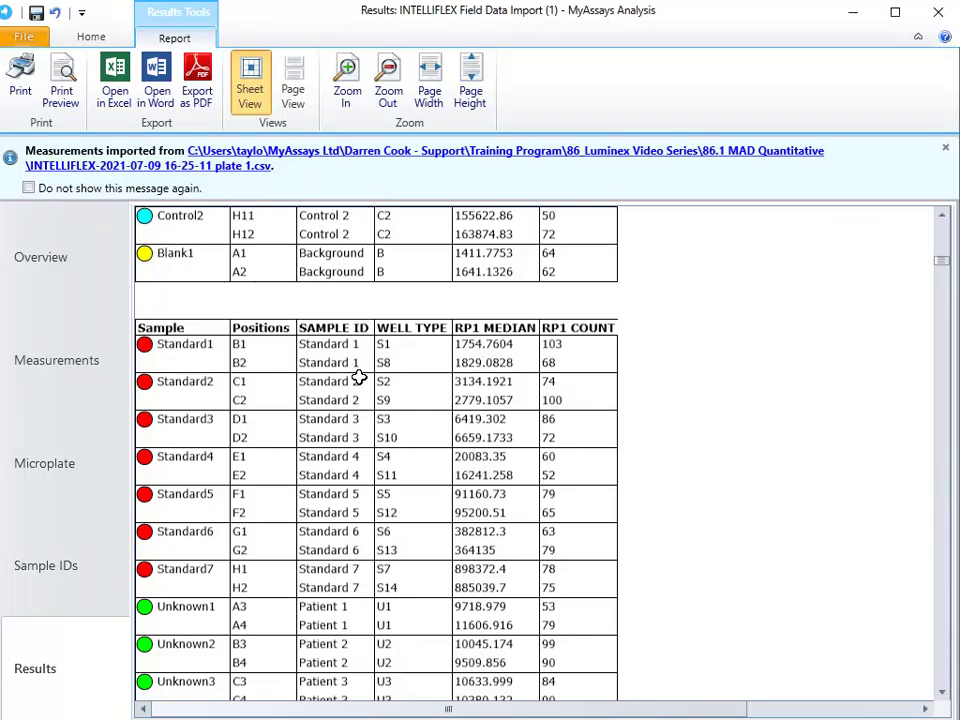
Set the sheet name of the report's SampleTable1 element to {AnalyteName} in the assay properties
{"action": "left_click", "coordinate": [80, 38]}
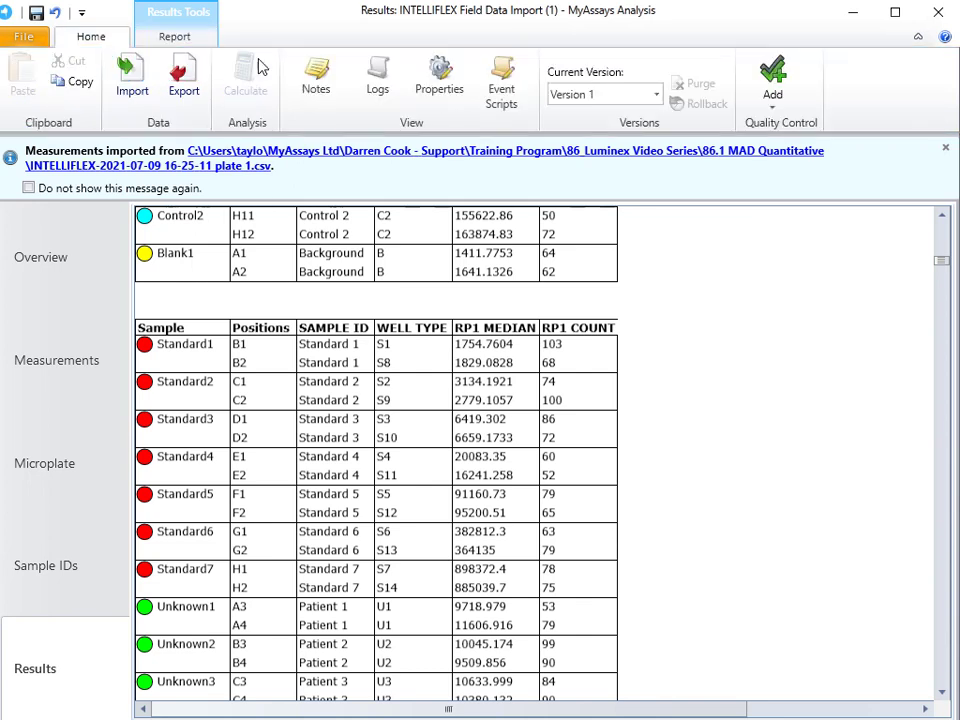
{"action": "left_click", "coordinate": [437, 77]}
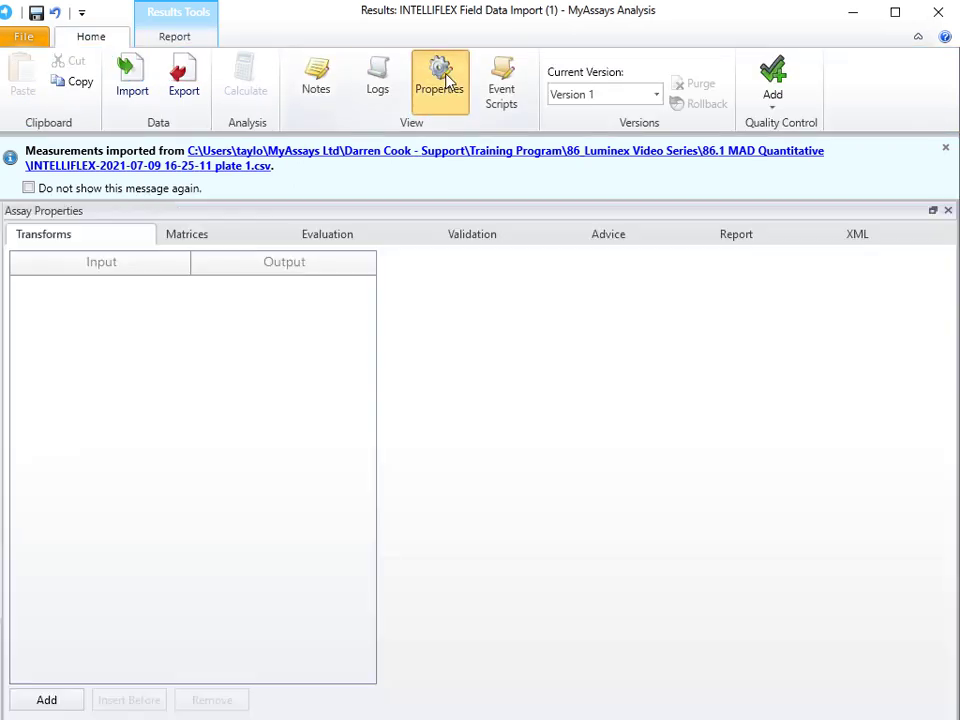
{"action": "left_click", "coordinate": [740, 235]}
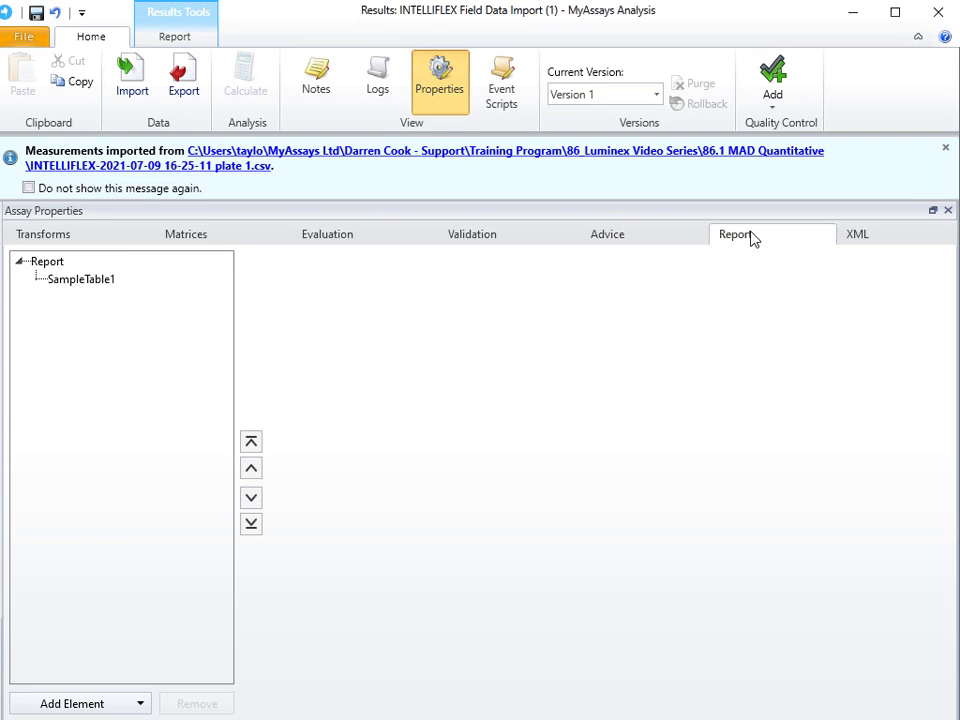
{"action": "left_click", "coordinate": [70, 282]}
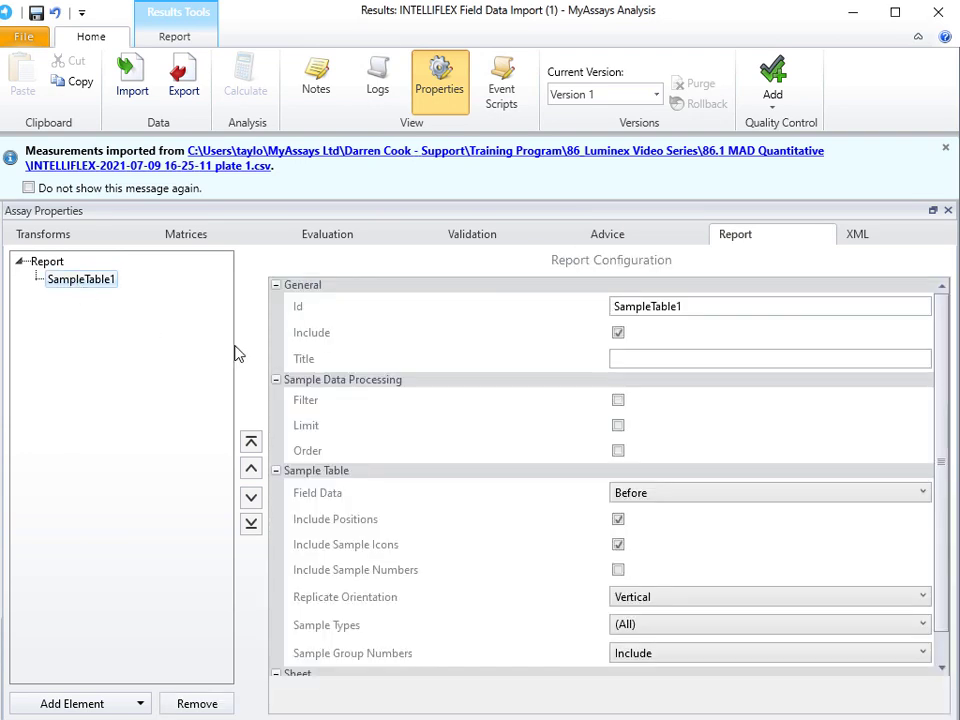
{"action": "scroll", "coordinate": [414, 441], "scroll_direction": "down", "scroll_amount": 1}
{"action": "left_click", "coordinate": [645, 660]}
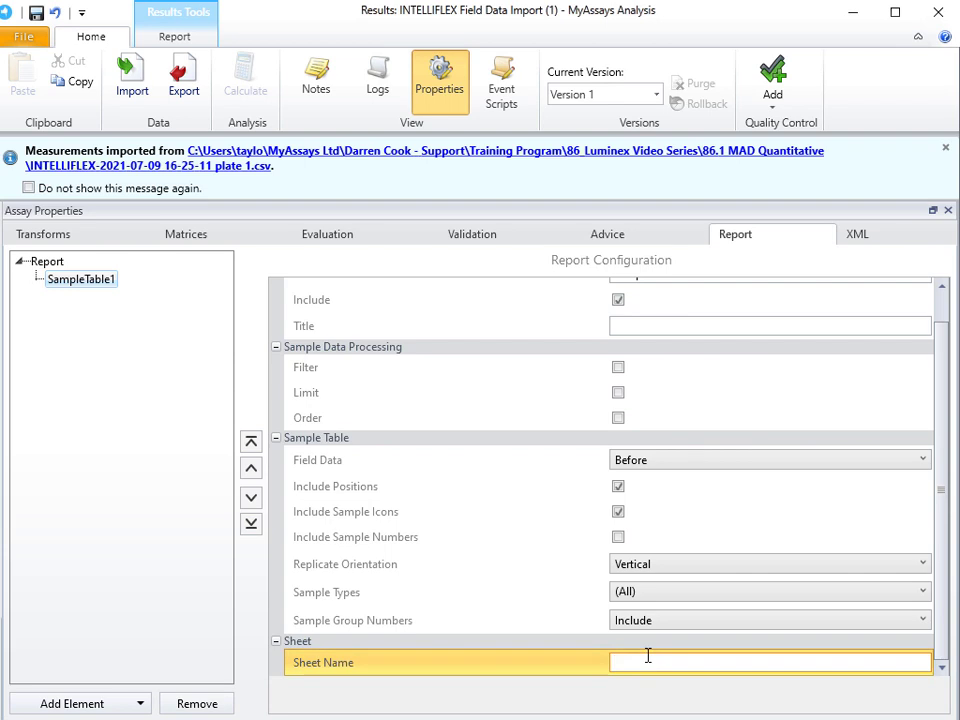
{"action": "type", "text": "{AnalyteName}"}
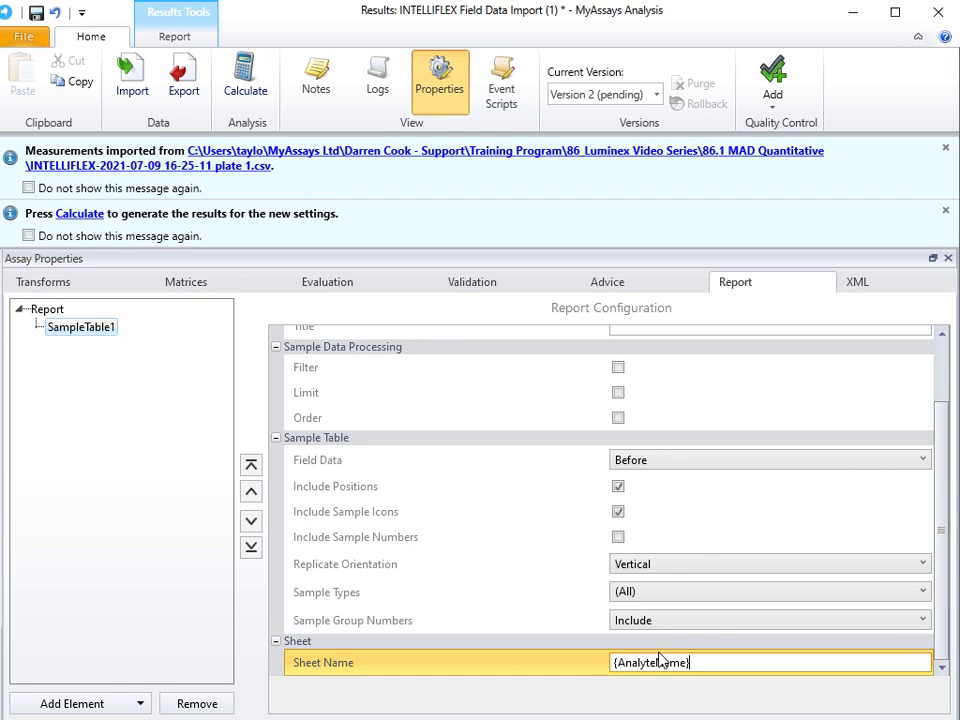
Set the title of the report's SampleTable1 element to {AnalyteName}, reusing the placeholder from its sheet name
{"action": "triple_click", "coordinate": [659, 658]}
{"action": "key", "text": "ctrl+c"}
{"action": "scroll", "coordinate": [521, 615], "scroll_direction": "up", "scroll_amount": 3}
{"action": "left_click", "coordinate": [636, 405]}
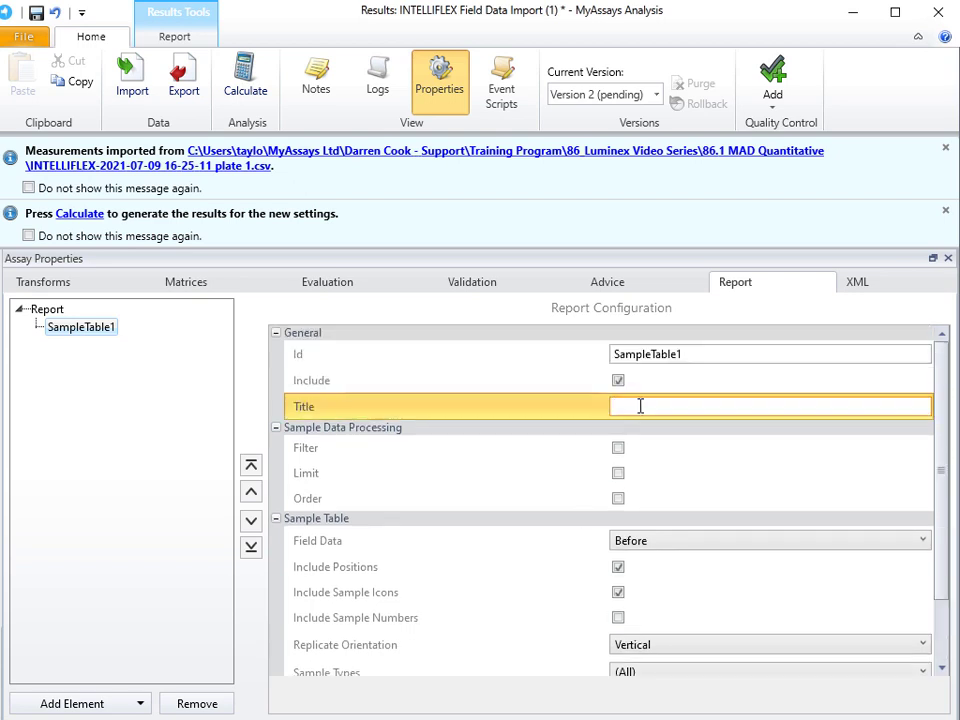
{"action": "key", "text": "ctrl+v"}
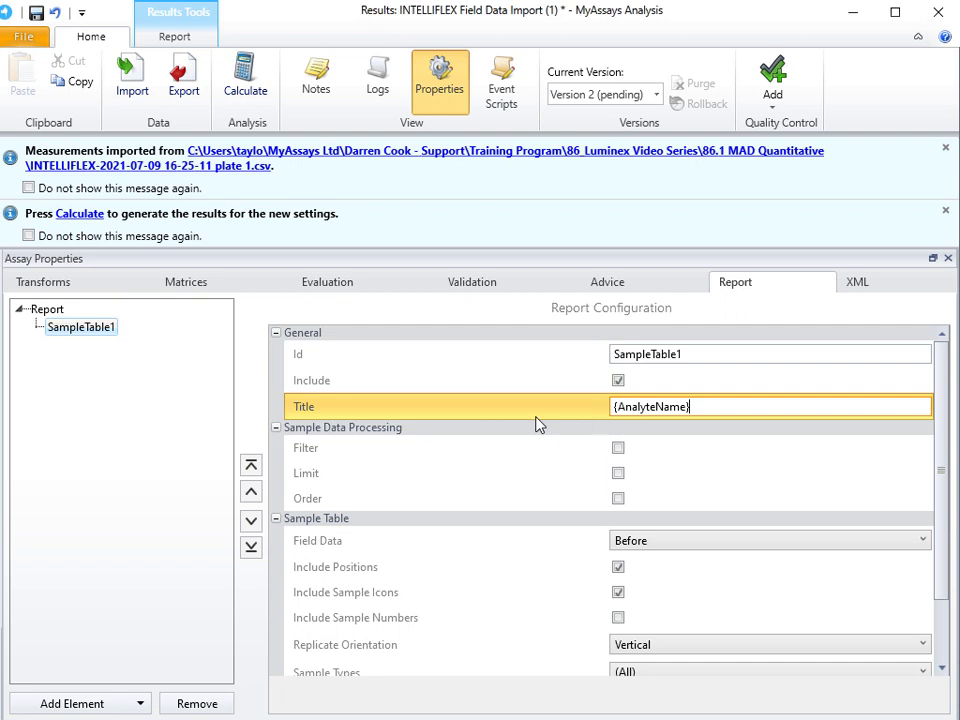
Exclude the WELL TYPE field matrix from the sample tables in the assay properties
{"action": "left_click", "coordinate": [197, 288]}
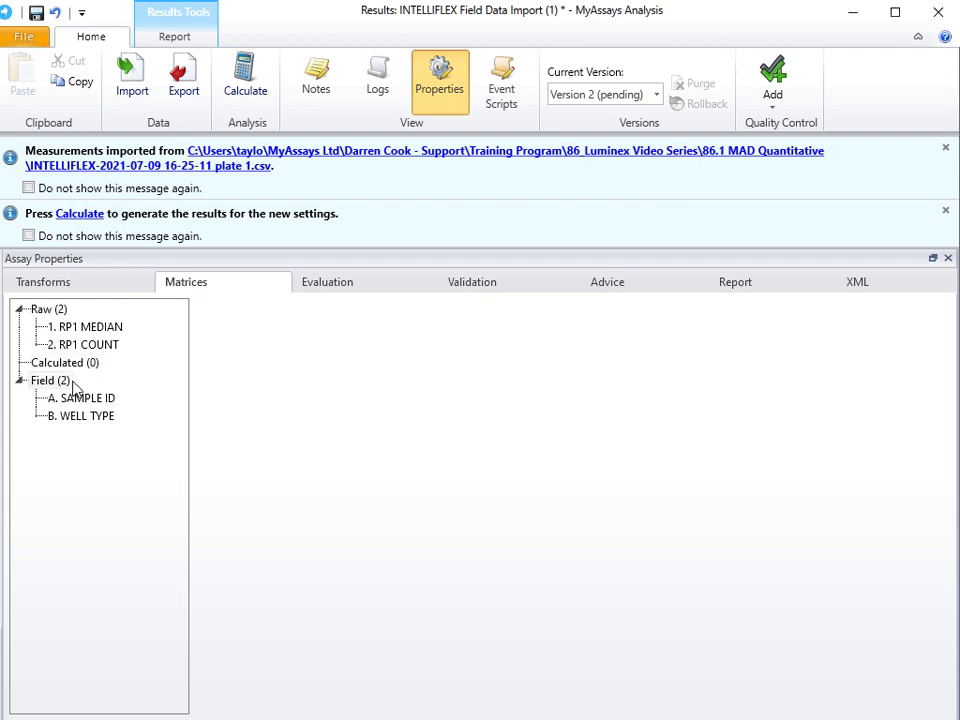
{"action": "left_click", "coordinate": [108, 400]}
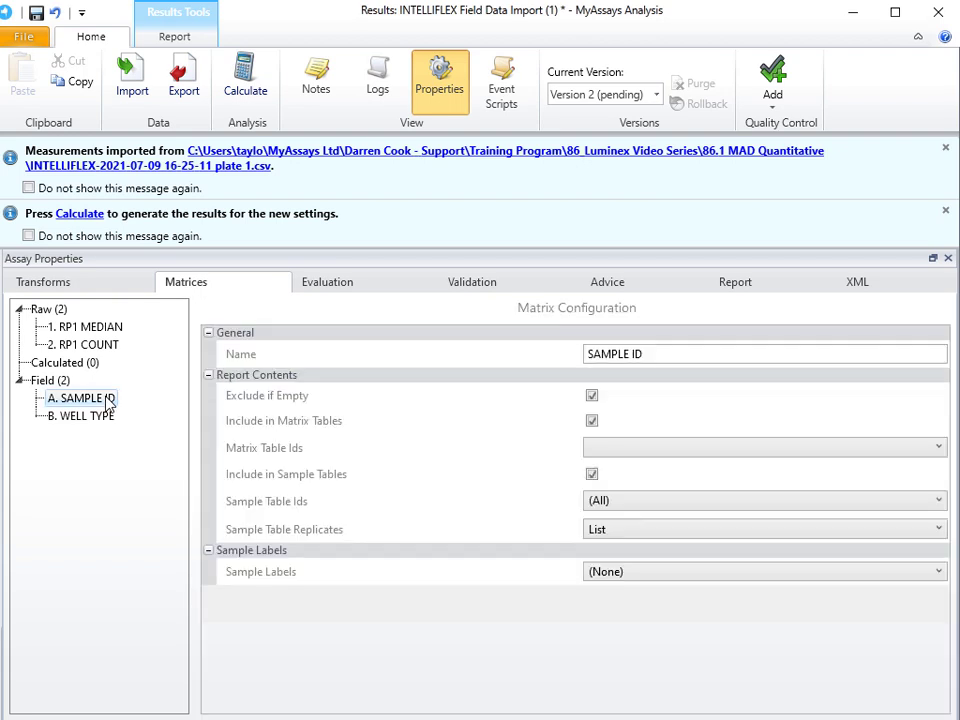
{"action": "left_click", "coordinate": [289, 478]}
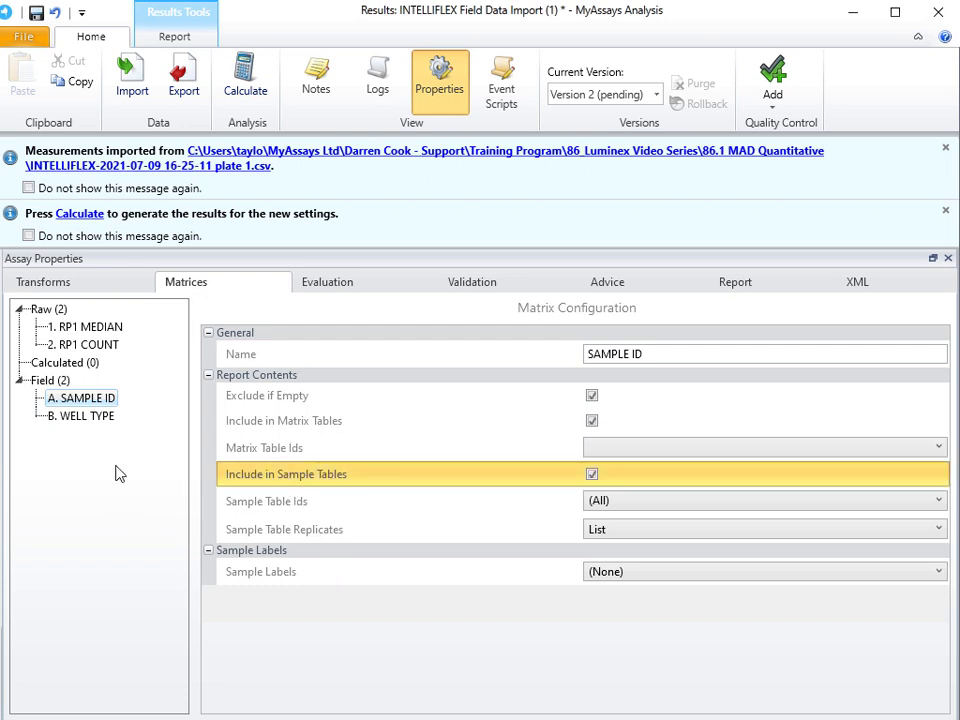
{"action": "left_click", "coordinate": [98, 416]}
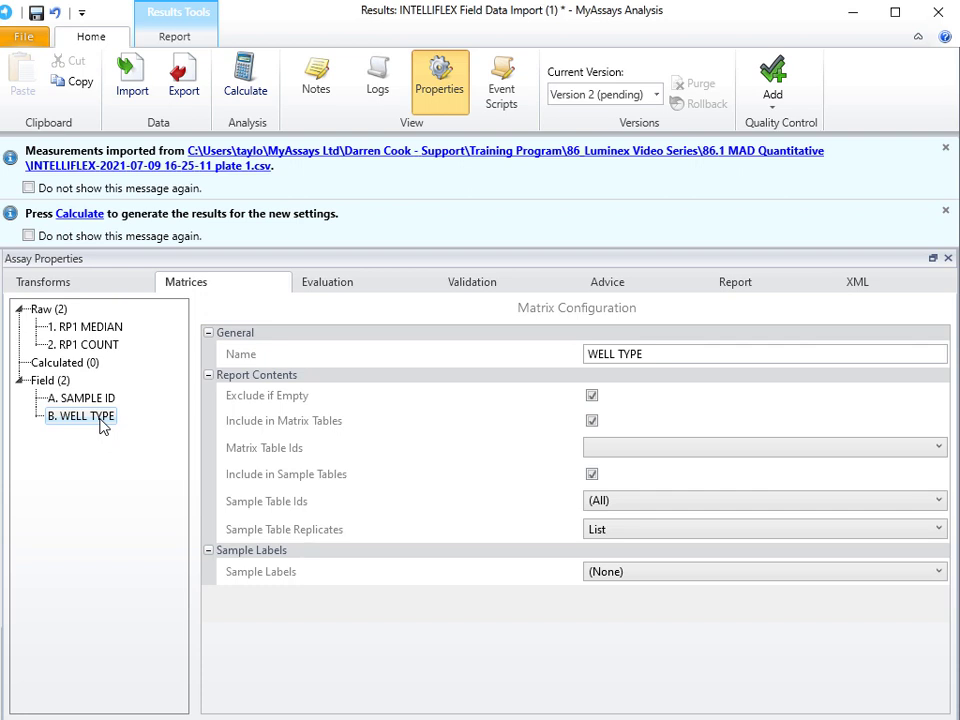
{"action": "left_click", "coordinate": [592, 475]}
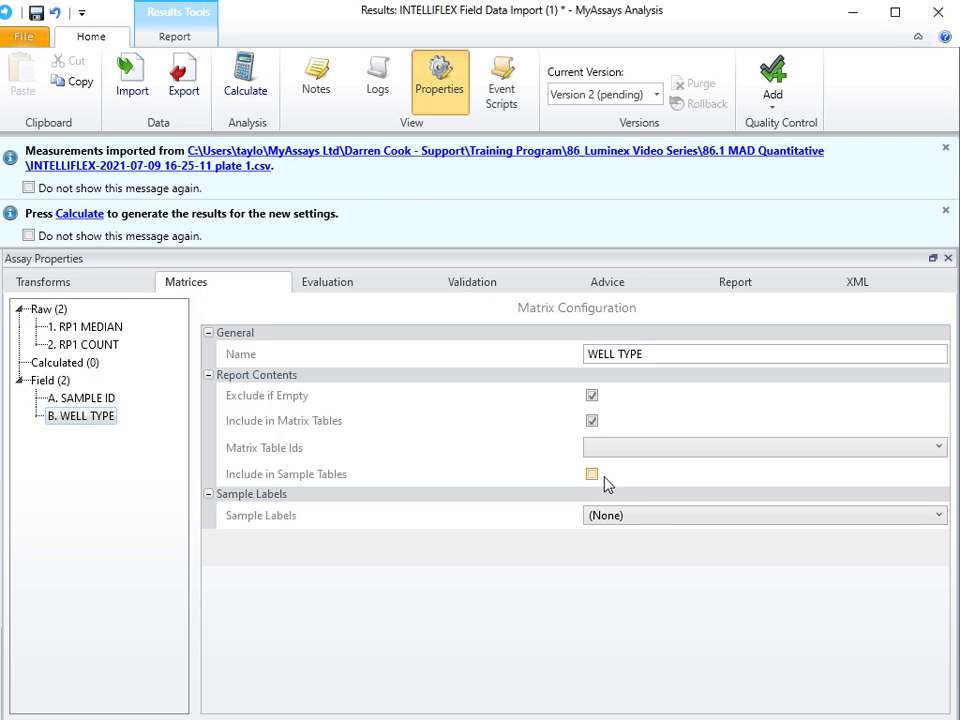
Set the SAMPLE ID field's sample table replicates option to First and recalculate the results
{"action": "left_click", "coordinate": [100, 399]}
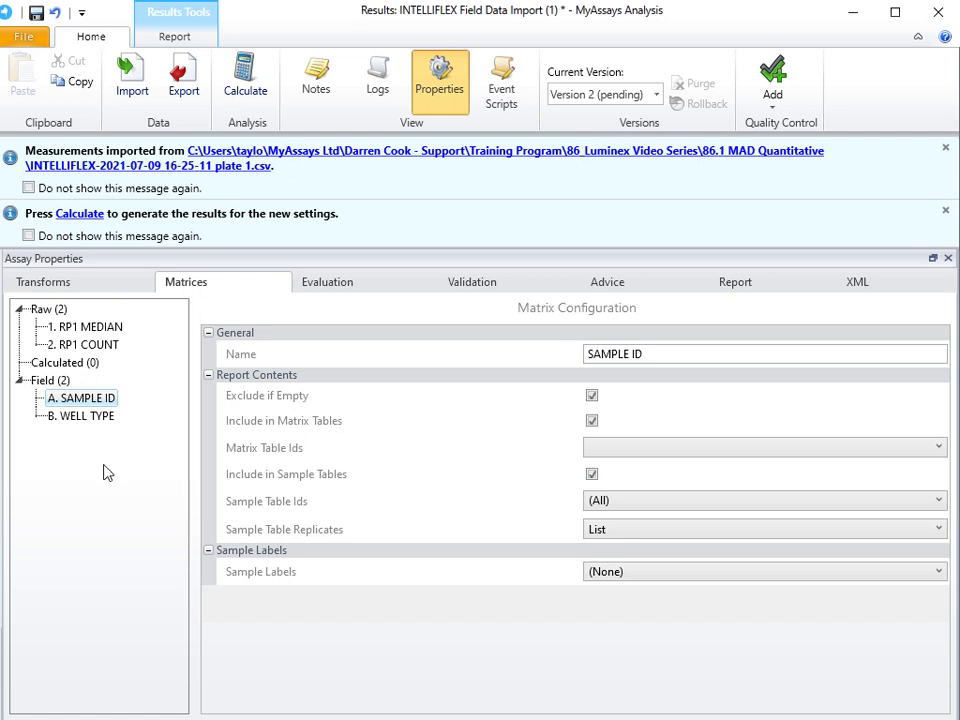
{"action": "left_click", "coordinate": [633, 537]}
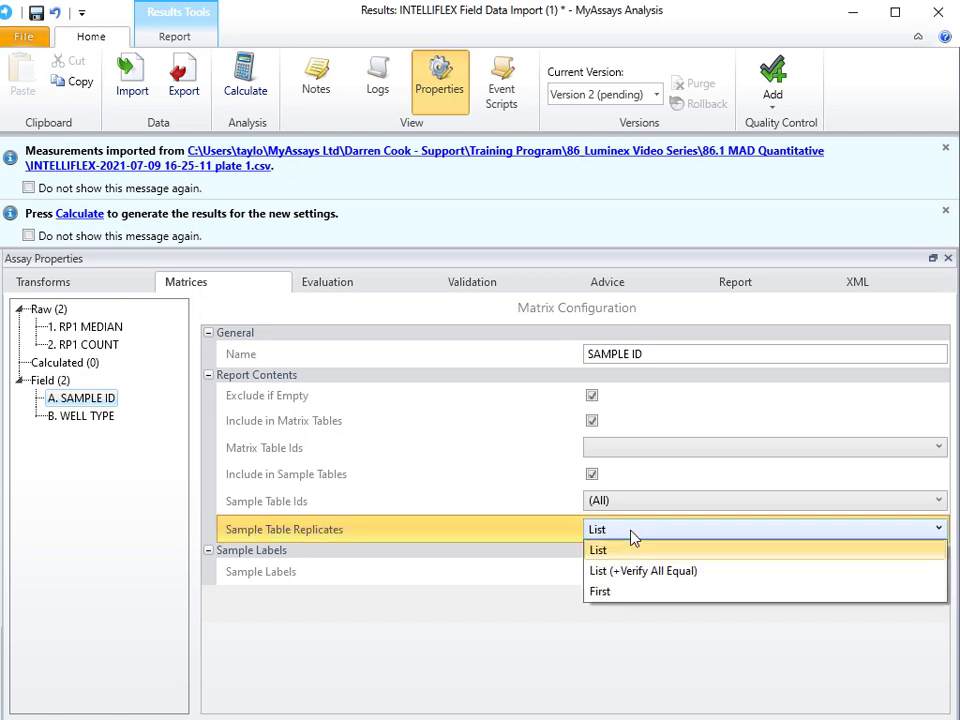
{"action": "left_click", "coordinate": [637, 592]}
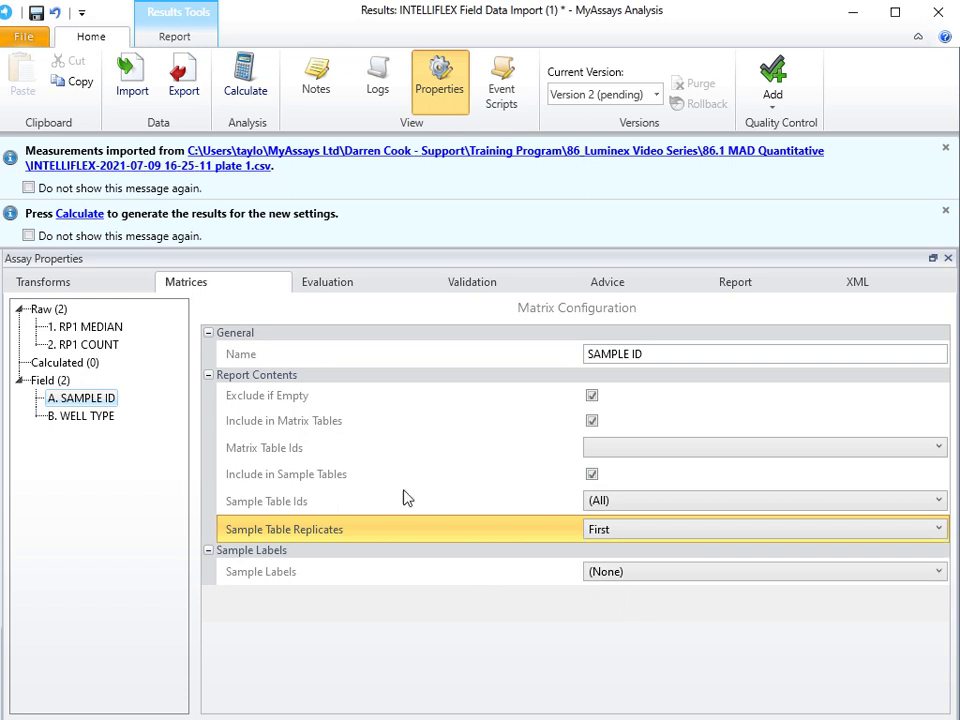
{"action": "left_click", "coordinate": [88, 214]}
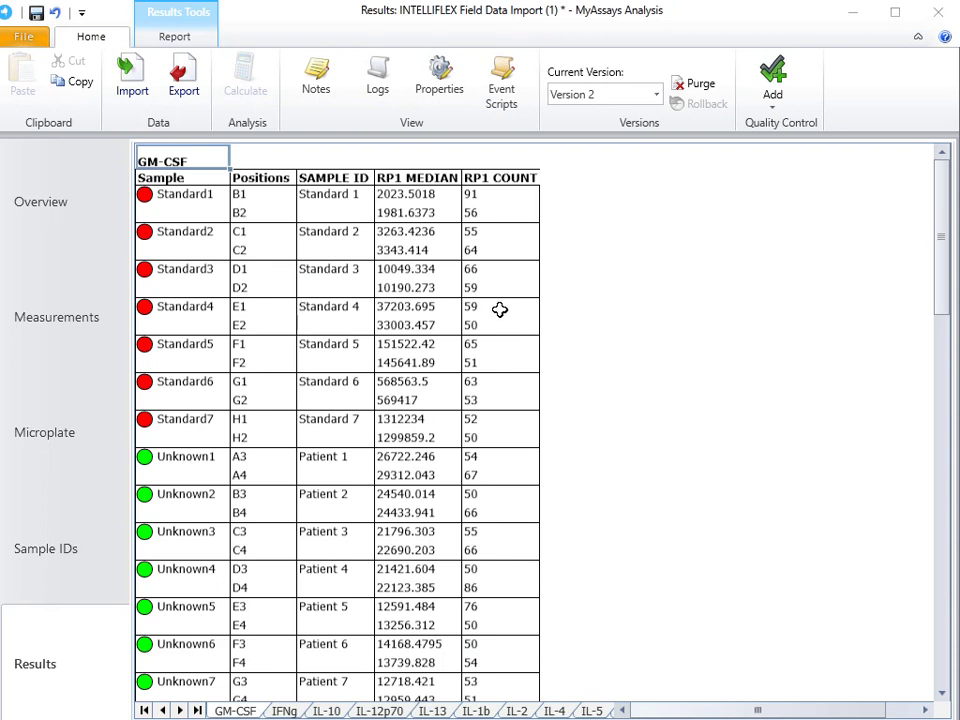
Examine the recalculated GM-CSF, IFNg and IL-10 sample tables, checking their titles, sheet names and sample ID column
{"action": "scroll", "coordinate": [498, 312], "scroll_direction": "down", "scroll_amount": 15}
{"action": "scroll", "coordinate": [499, 330], "scroll_direction": "up", "scroll_amount": 6}
{"action": "scroll", "coordinate": [501, 340], "scroll_direction": "up", "scroll_amount": 10}
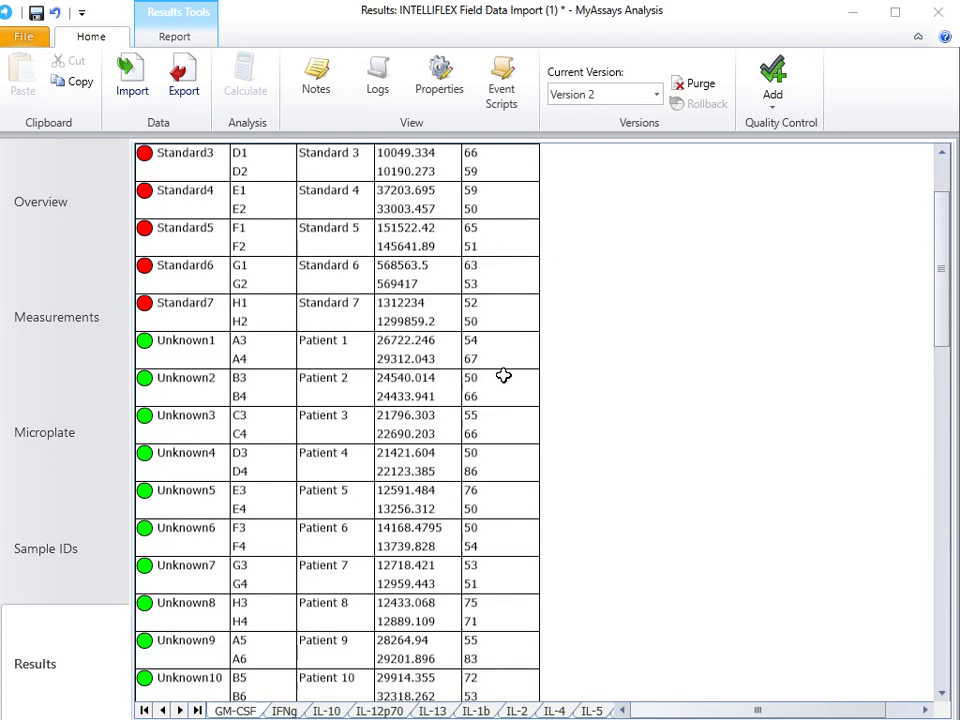
{"action": "left_click", "coordinate": [285, 710]}
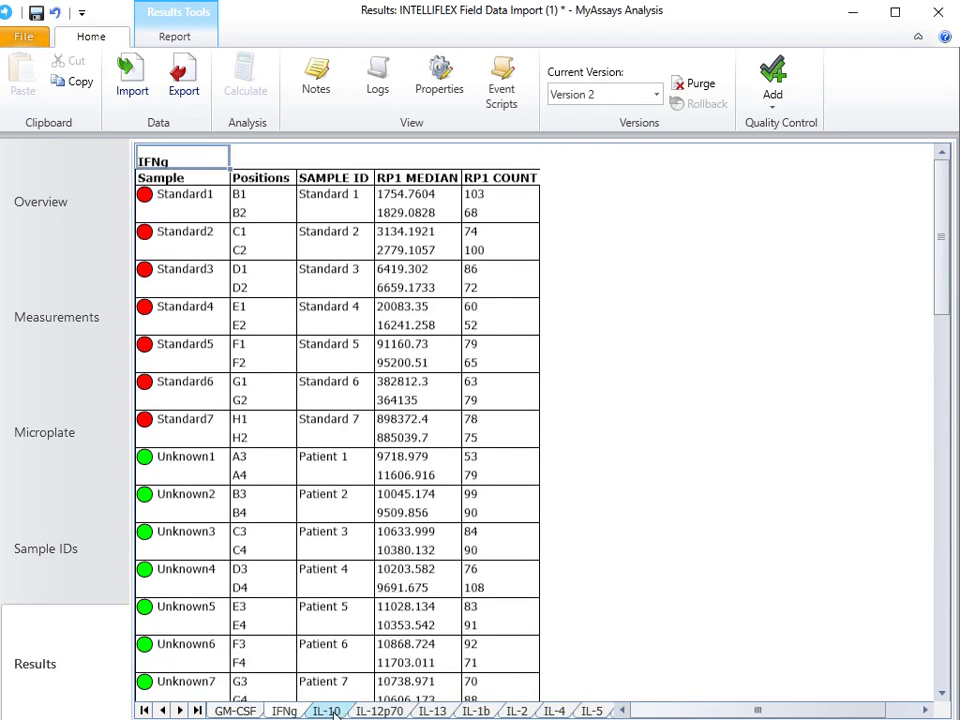
{"action": "left_click", "coordinate": [326, 711]}
{"action": "left_click", "coordinate": [236, 711]}
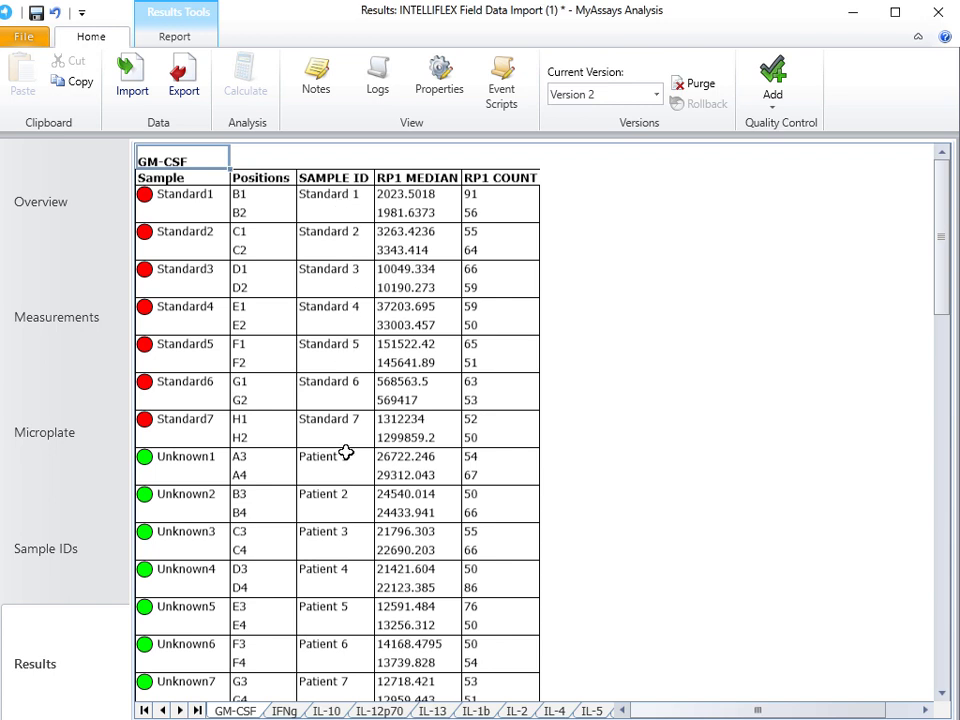
Set the SAMPLE ID field's sample table replicates option to List (+Verify All Equal), recalculate, and review the GM-CSF sample table
{"action": "left_click", "coordinate": [440, 86]}
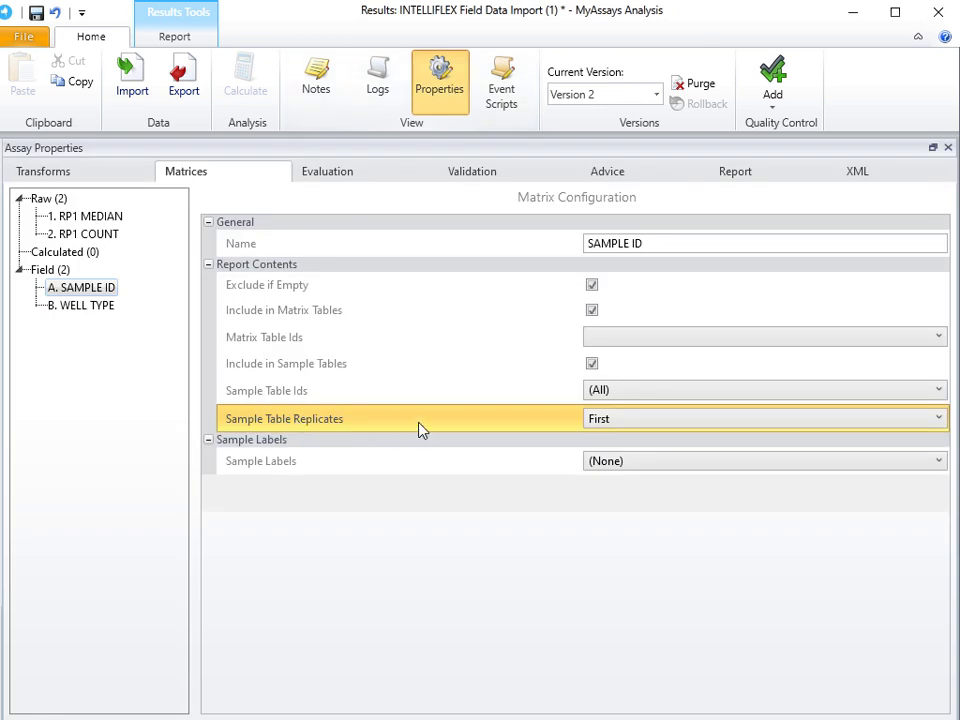
{"action": "left_click", "coordinate": [677, 425]}
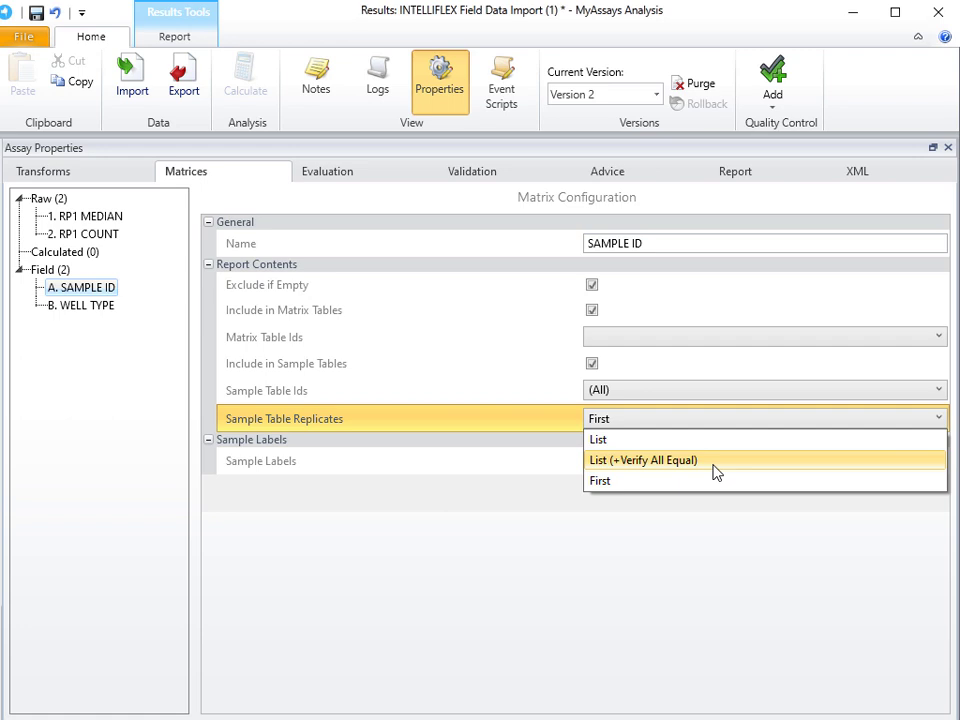
{"action": "left_click", "coordinate": [716, 466]}
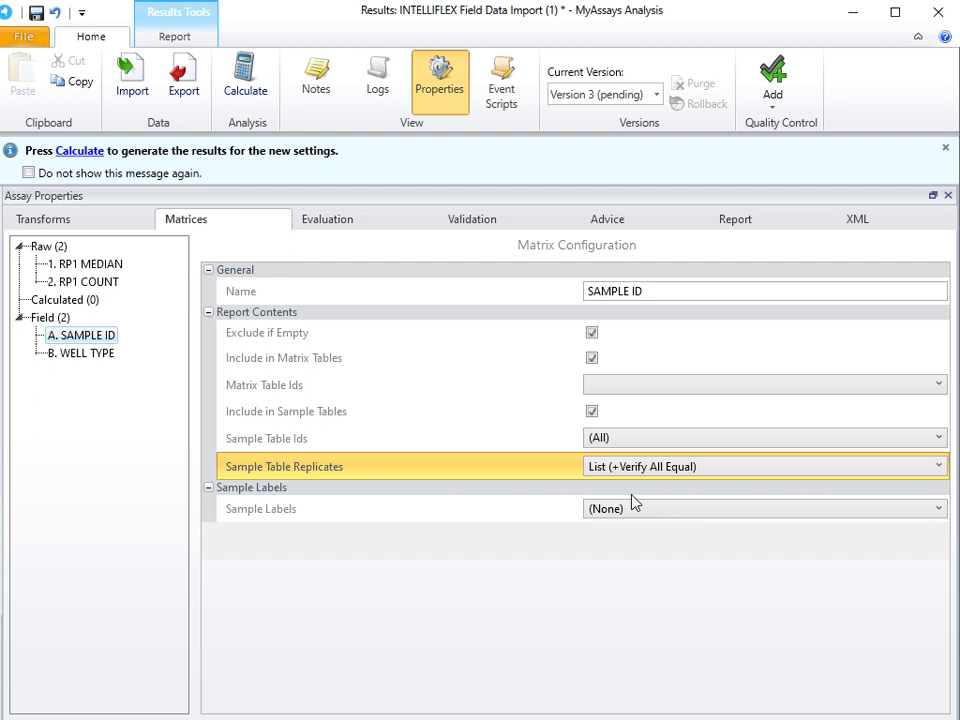
{"action": "left_click", "coordinate": [88, 152]}
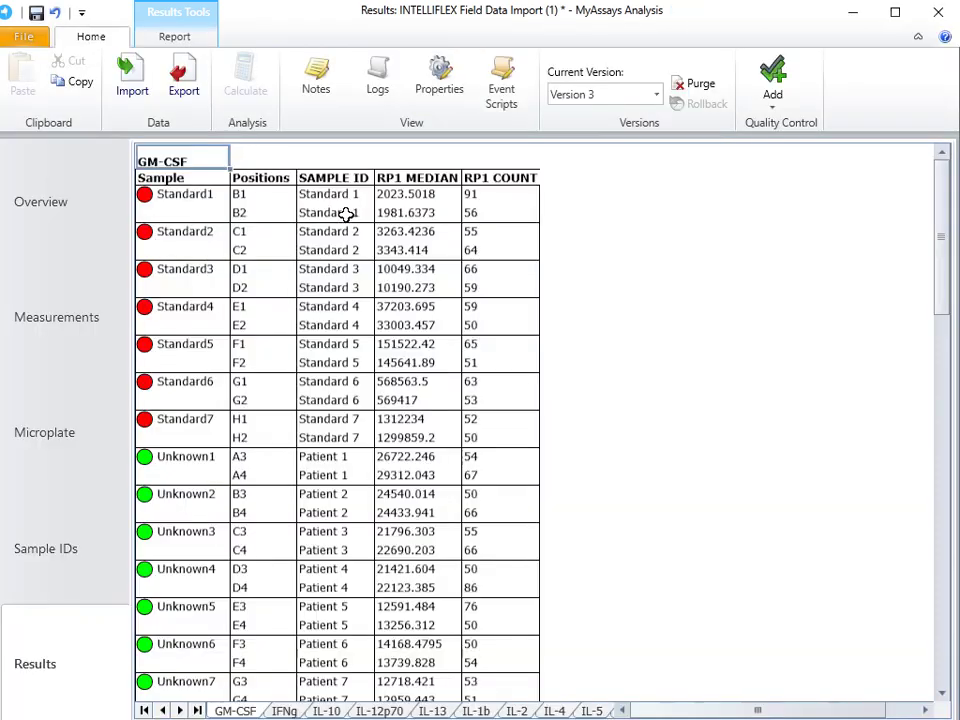
{"action": "scroll", "coordinate": [330, 265], "scroll_direction": "down", "scroll_amount": 4}
{"action": "scroll", "coordinate": [330, 270], "scroll_direction": "down", "scroll_amount": 8}
{"action": "scroll", "coordinate": [317, 272], "scroll_direction": "up", "scroll_amount": 11}
Change the sample ID of well A4 to Patient 15 in the measurements' field data and recalculate the results
{"action": "left_click", "coordinate": [54, 327]}
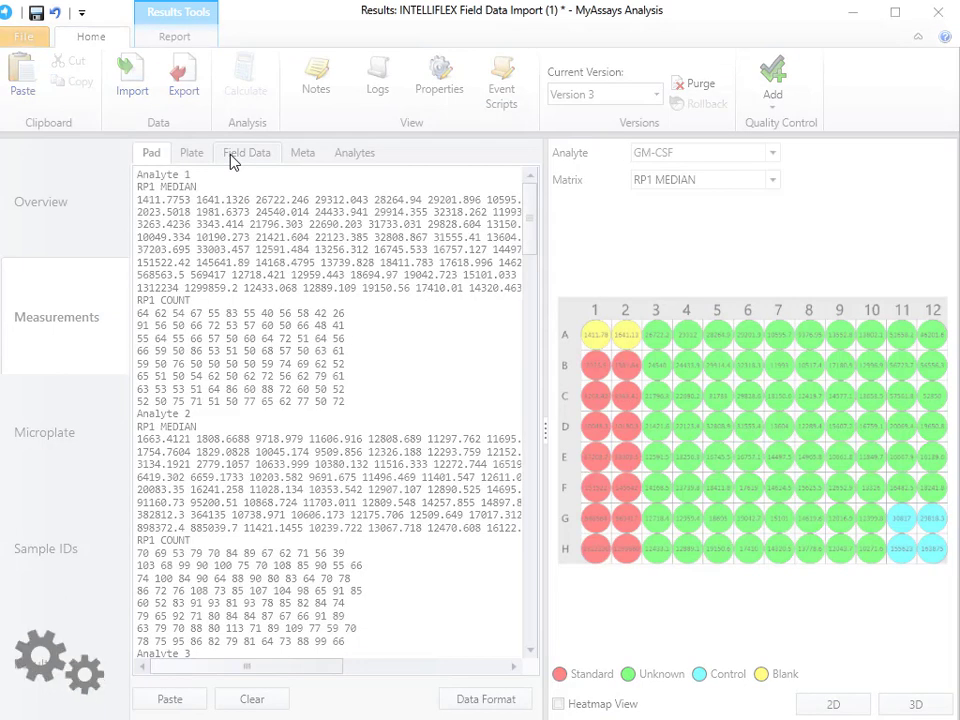
{"action": "left_click", "coordinate": [232, 158]}
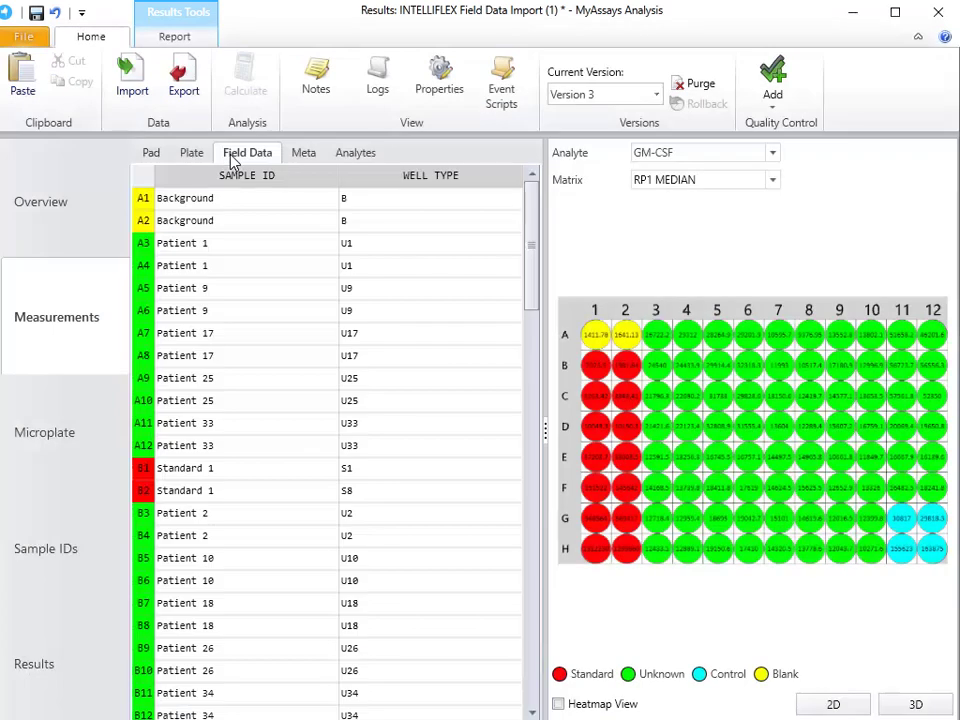
{"action": "left_click", "coordinate": [218, 265]}
{"action": "left_click", "coordinate": [218, 265]}
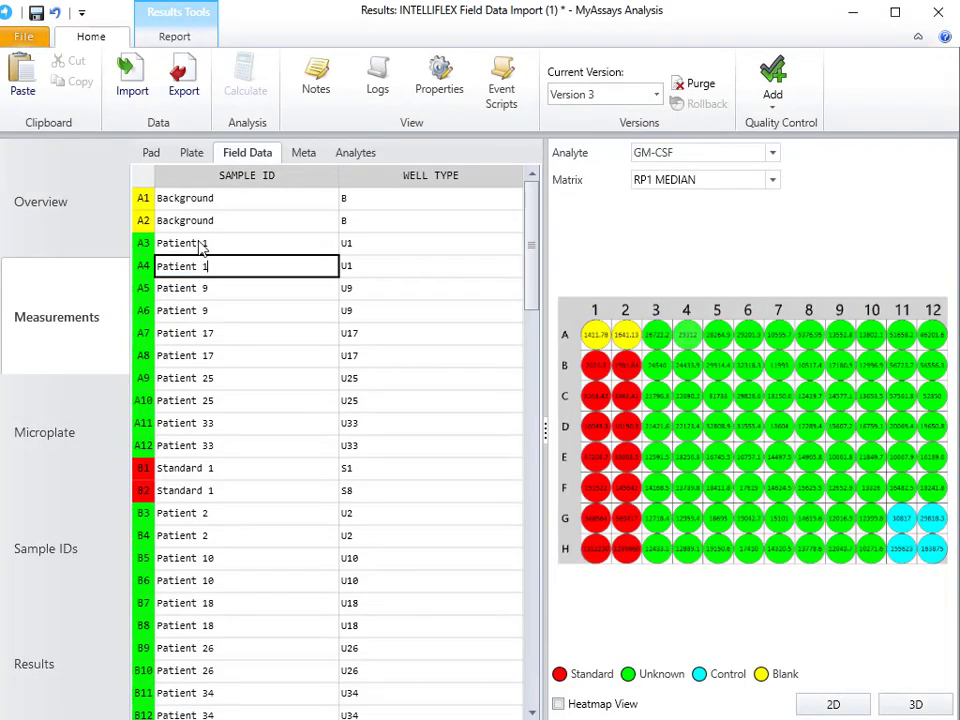
{"action": "type", "text": "5"}
{"action": "key", "text": "Return"}
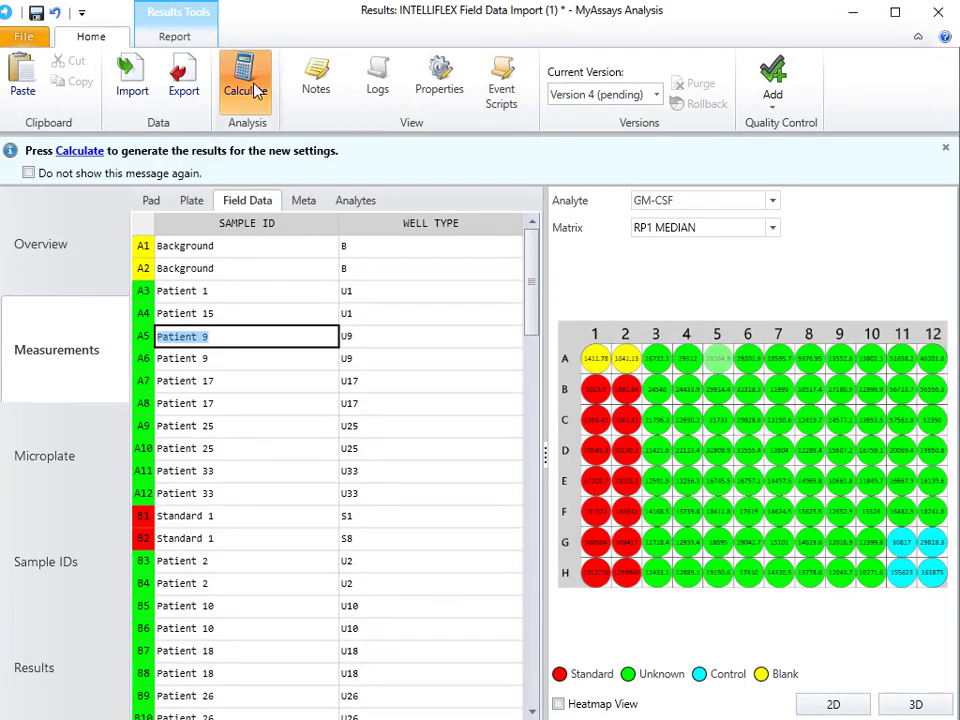
{"action": "left_click", "coordinate": [253, 88]}
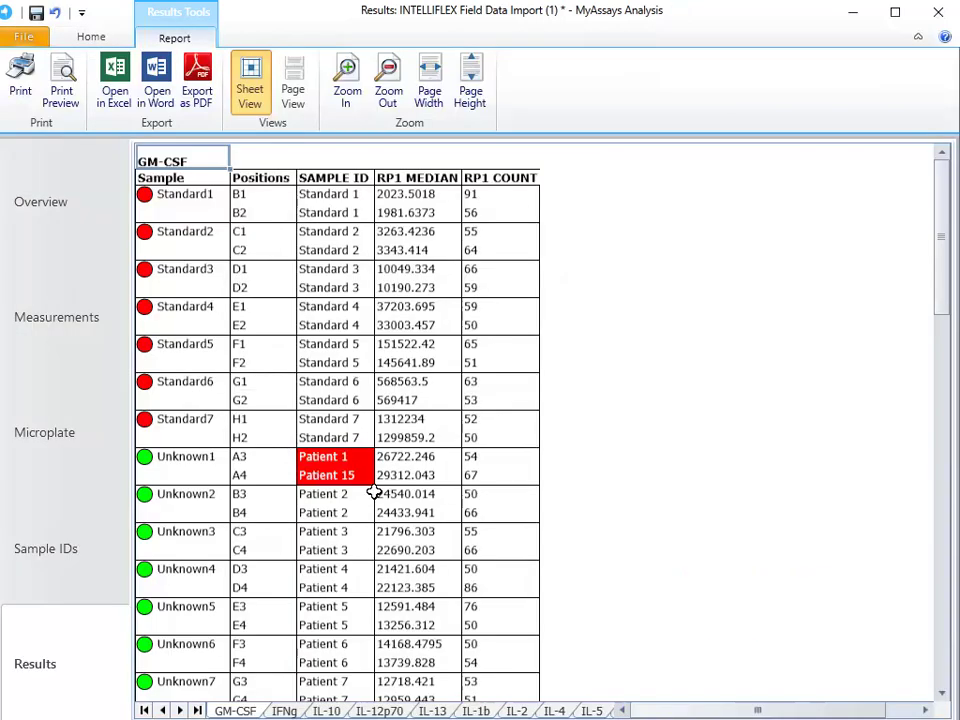